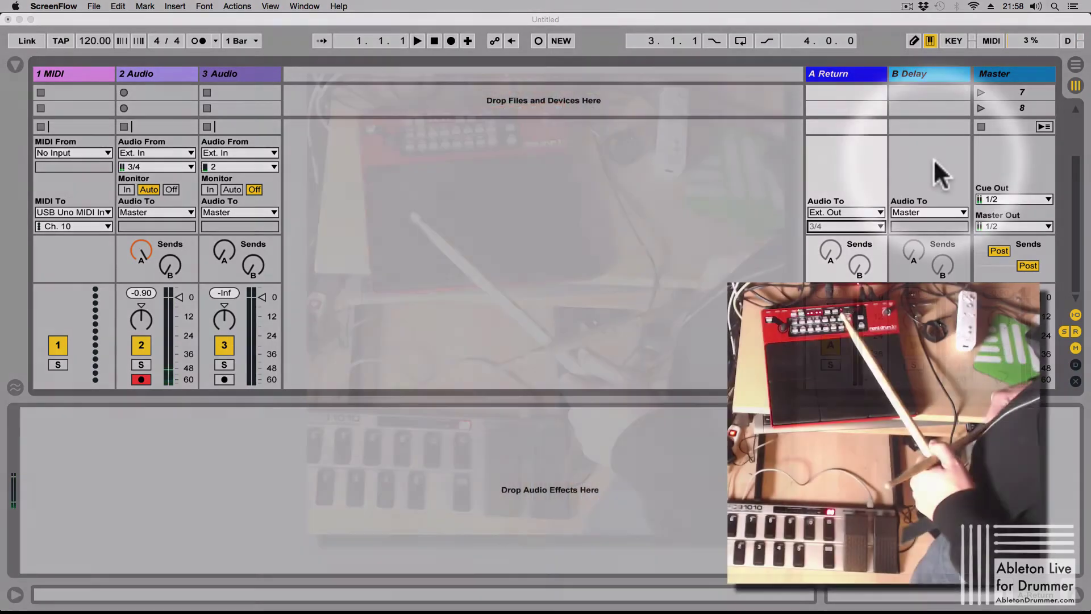
- Show Dropbox's recent files list containing the Nord Drum 3P RevDel V1.1.amxd device
left_click(934, 161)
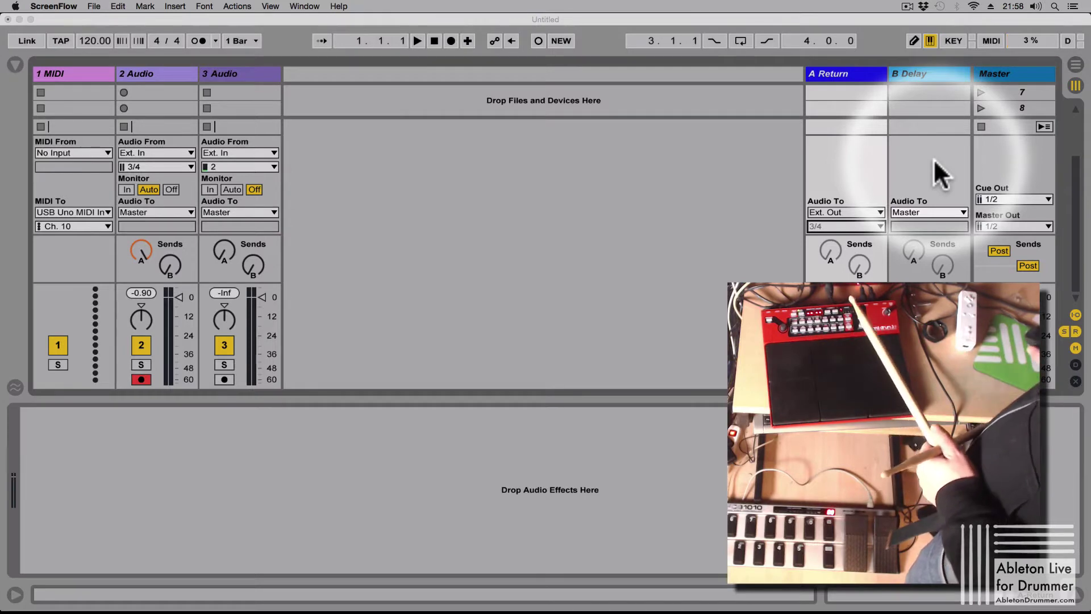
- Reveal the Nord Drum 3P Editor file in Finder and load it into Live on a new MIDI track
left_click(923, 6)
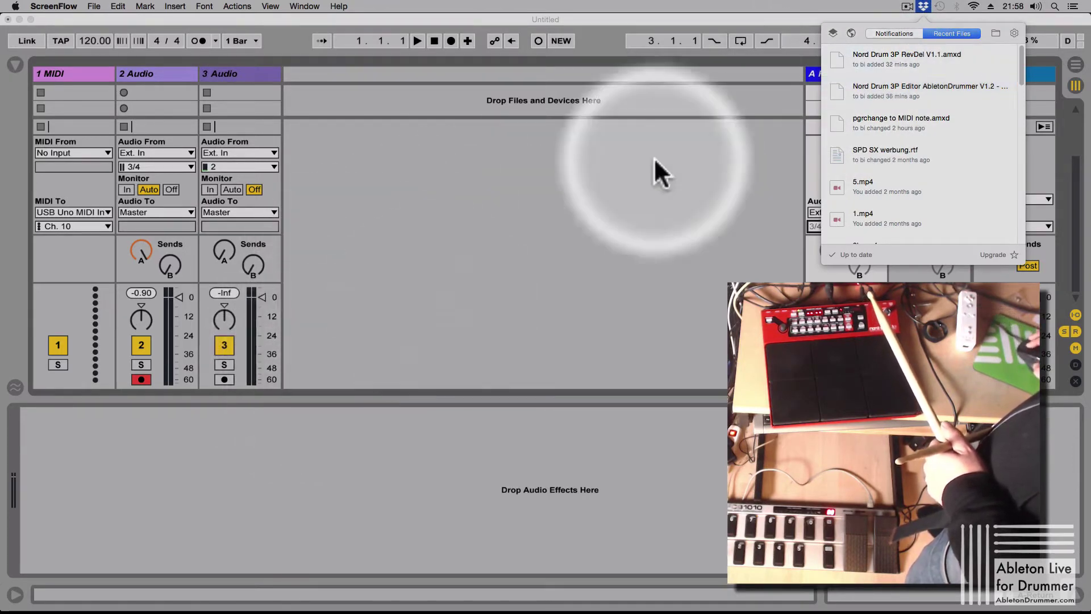
left_click(833, 89)
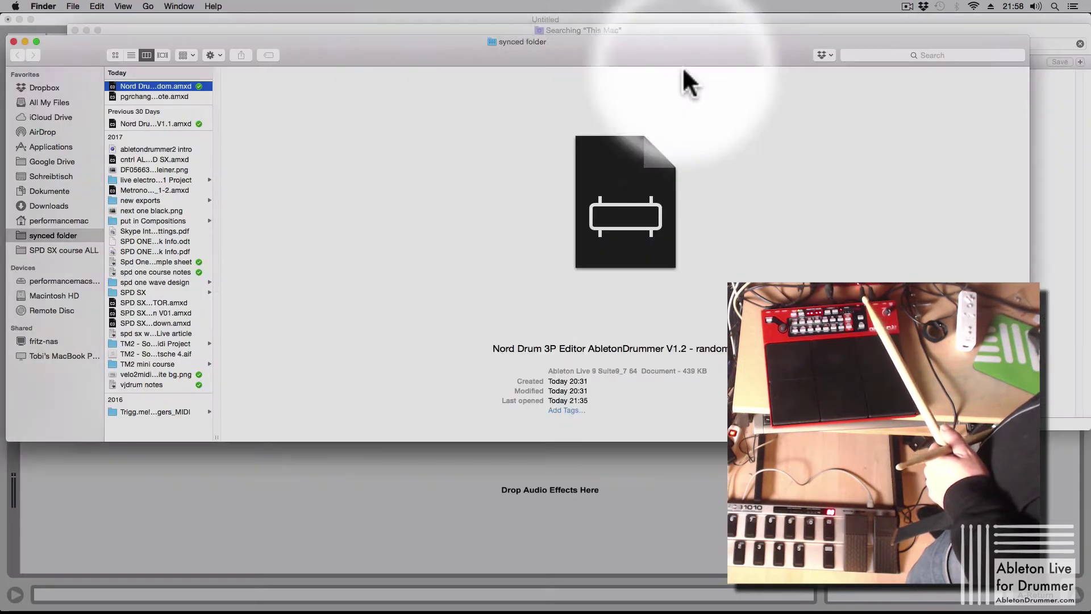
left_click_drag(141, 85, 254, 482)
left_click(161, 85)
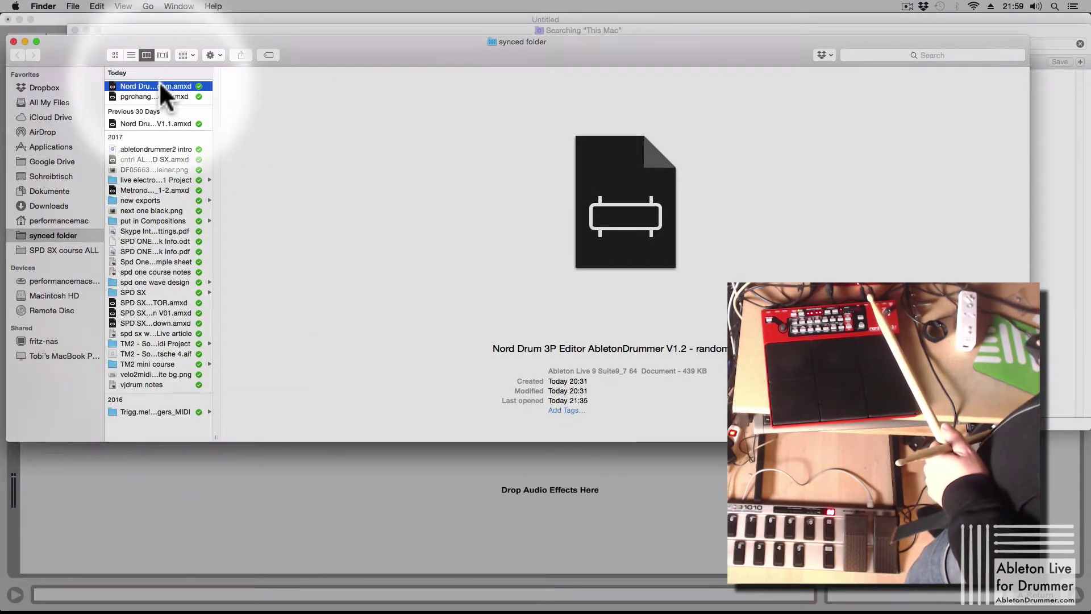
double_click(159, 81)
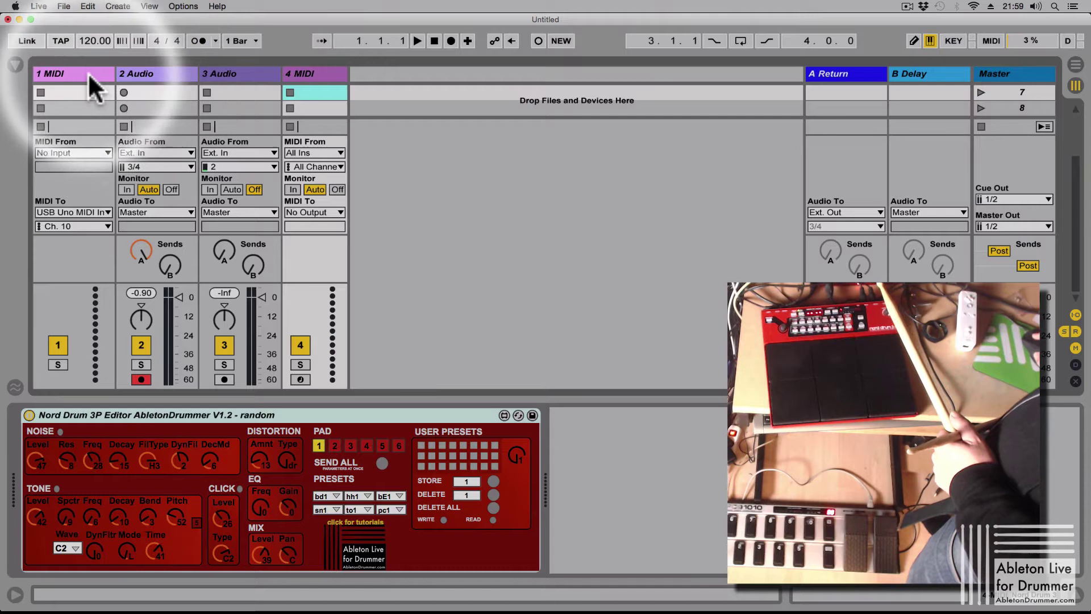
- Confirm track 1 outputs to USB Uno MIDI Interface on channel 10
left_click(92, 226)
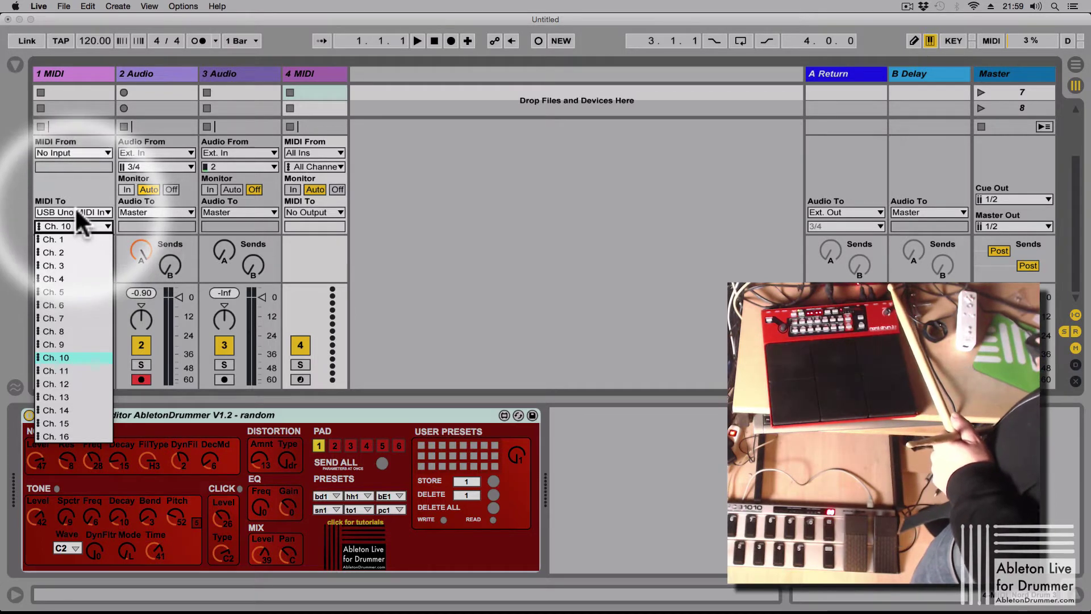
left_click(78, 213)
left_click(77, 211)
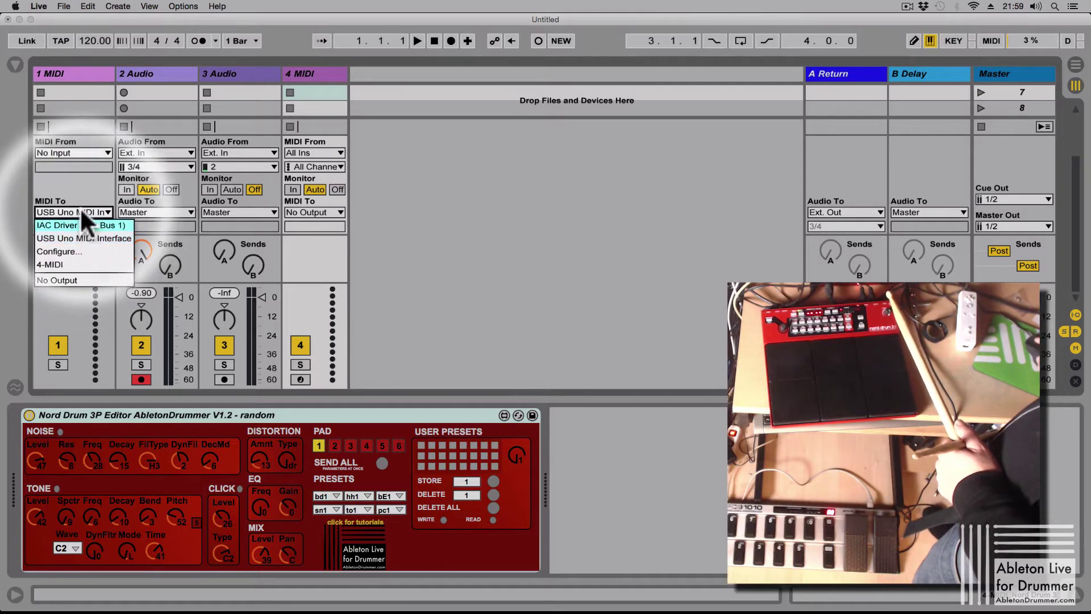
left_click(81, 209)
left_click(82, 226)
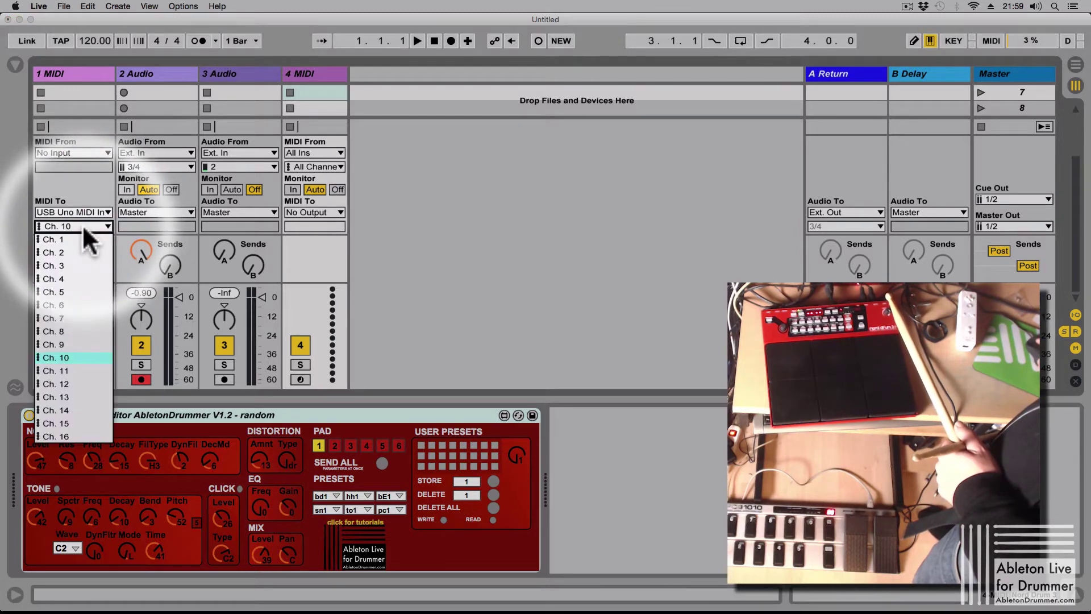
left_click(83, 224)
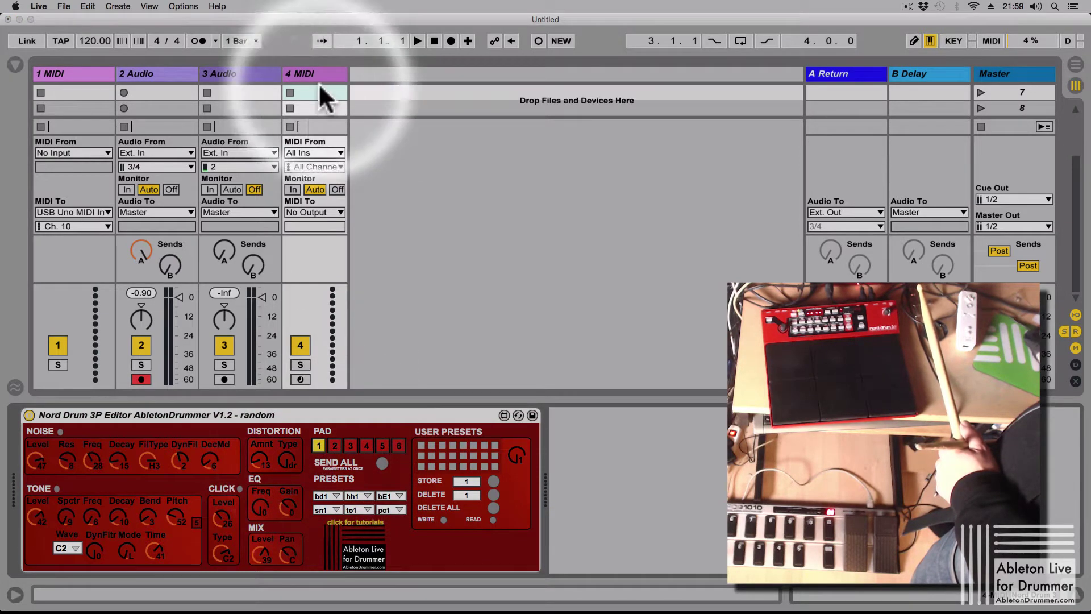
- Move the Nord Drum editor onto the 1 MIDI track and bring up the empty 4 MIDI track's menu
left_click_drag(178, 411, 74, 76)
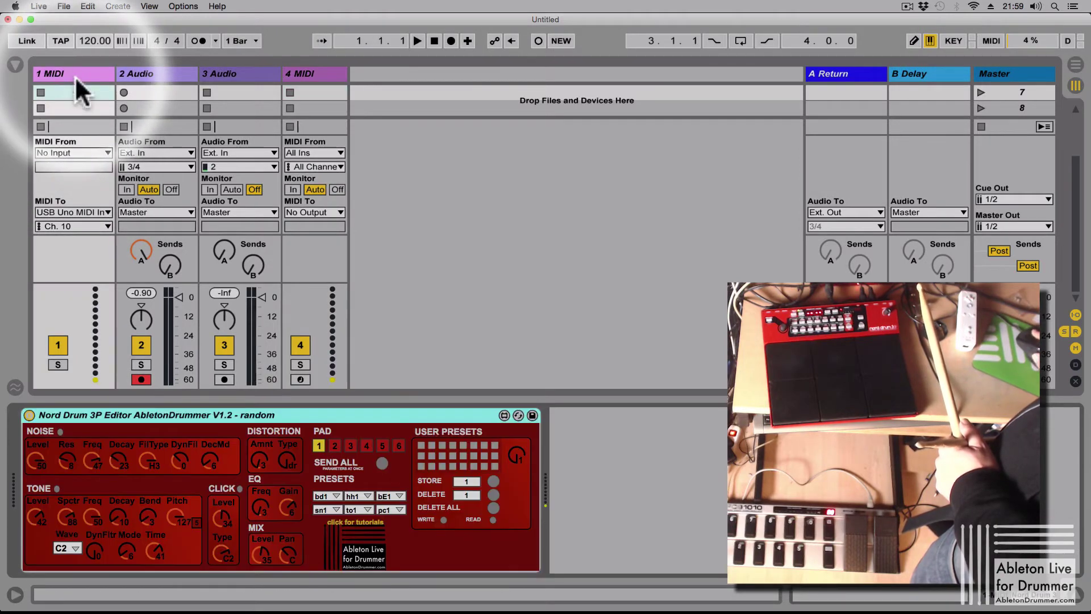
left_click(330, 76)
right_click(330, 77)
- Delete the empty 4 MIDI track and show track 1's Nord Drum editor
left_click(361, 129)
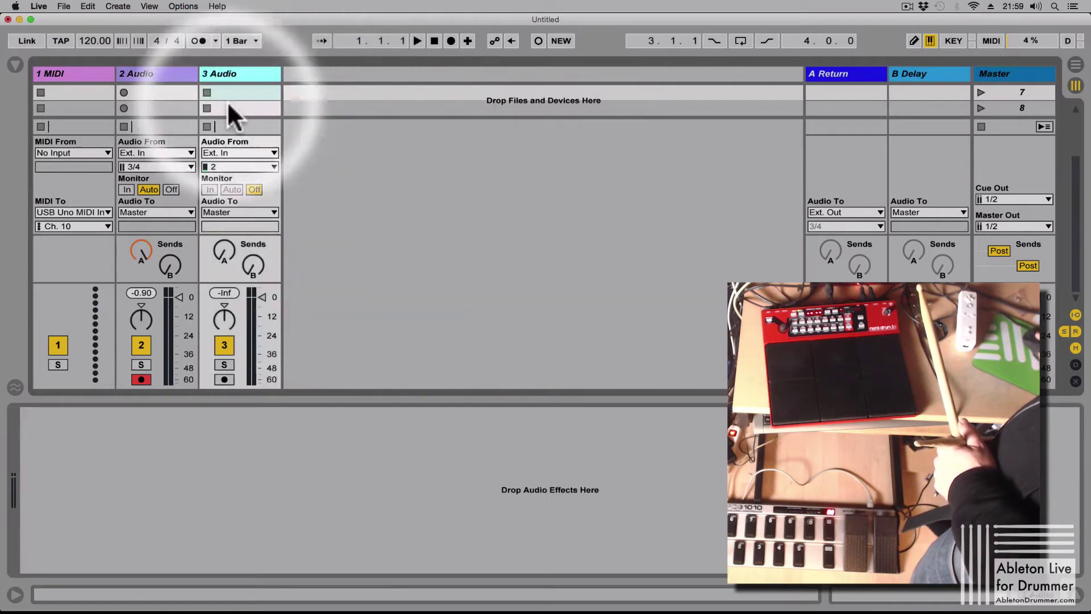
left_click(83, 72)
left_click(92, 517)
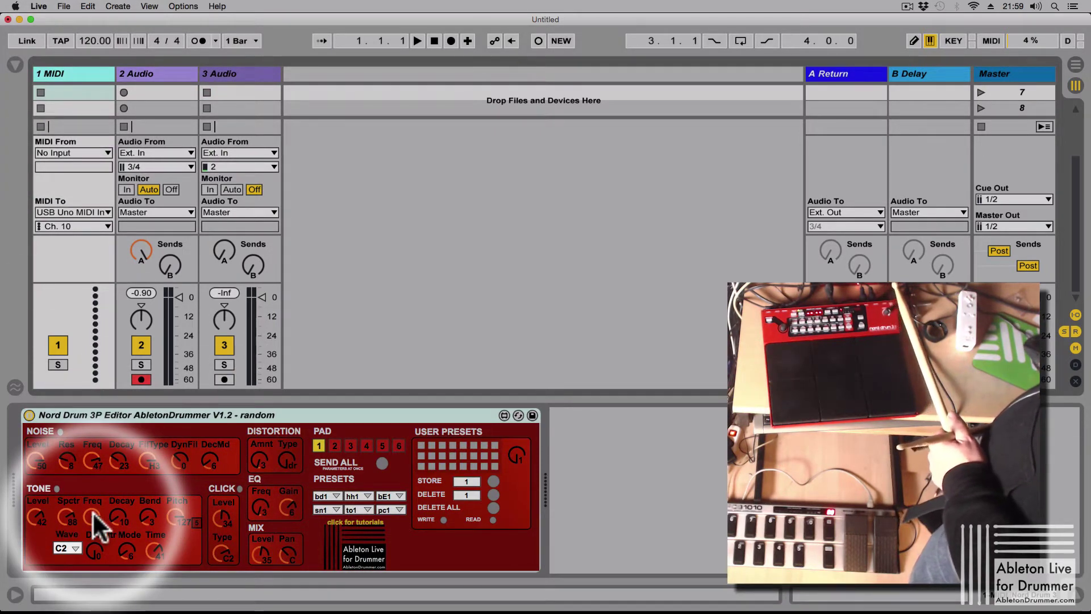
- Cycle the Nord Drum editor through pads 2, 3 and 4, ending on pad 1
left_click(335, 446)
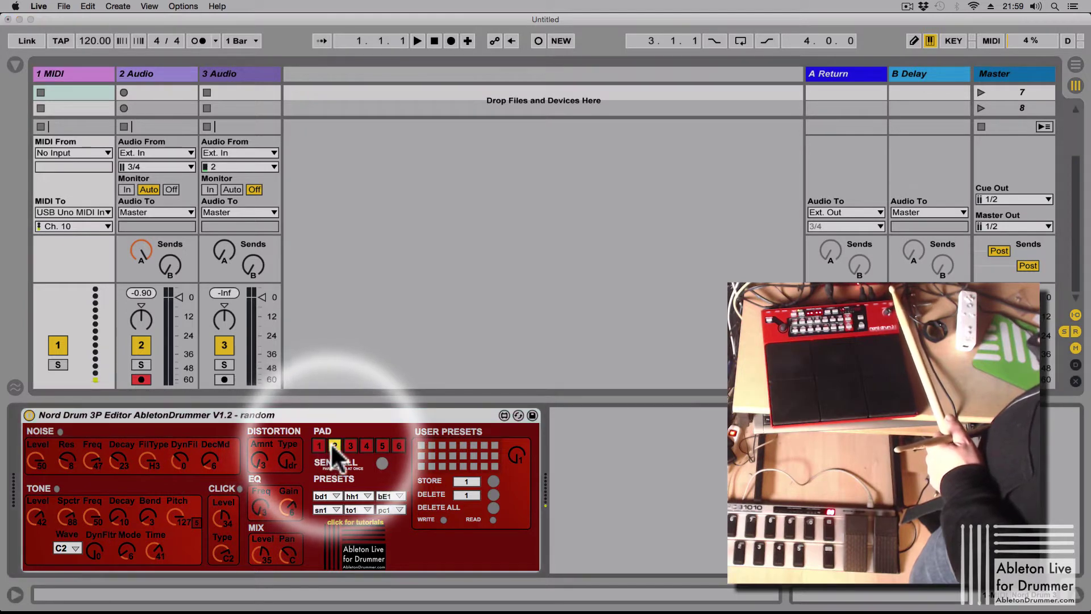
left_click(350, 443)
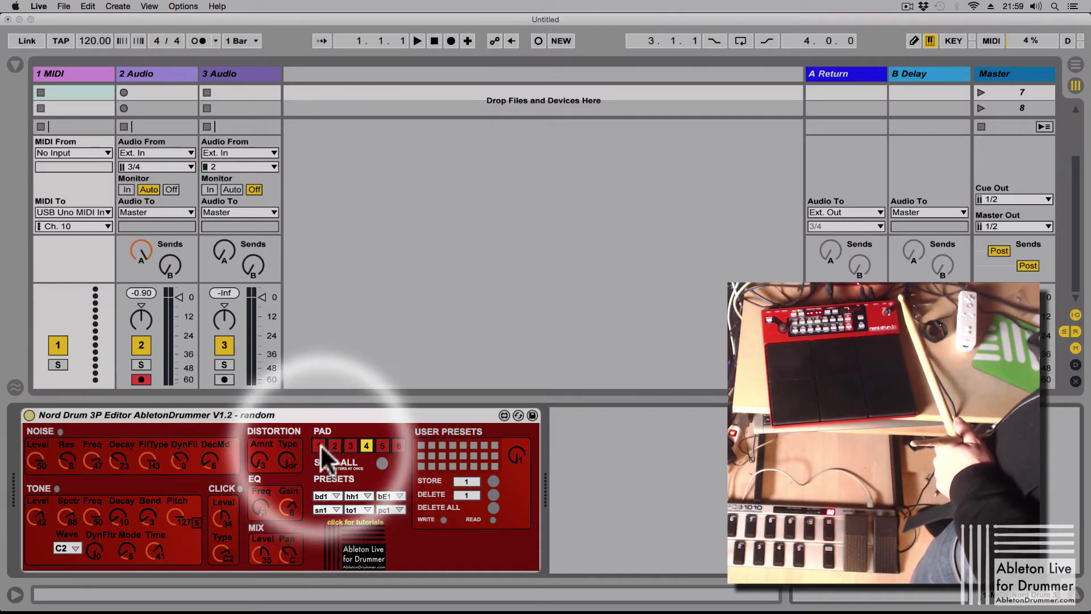
left_click(320, 444)
left_click(334, 444)
left_click(353, 443)
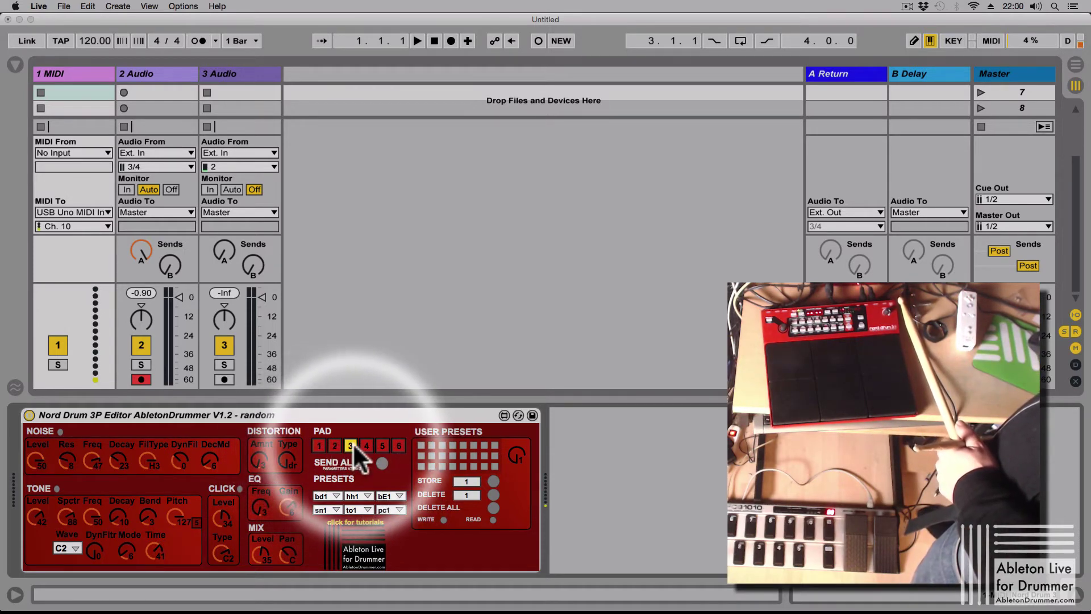
left_click(366, 444)
left_click(319, 445)
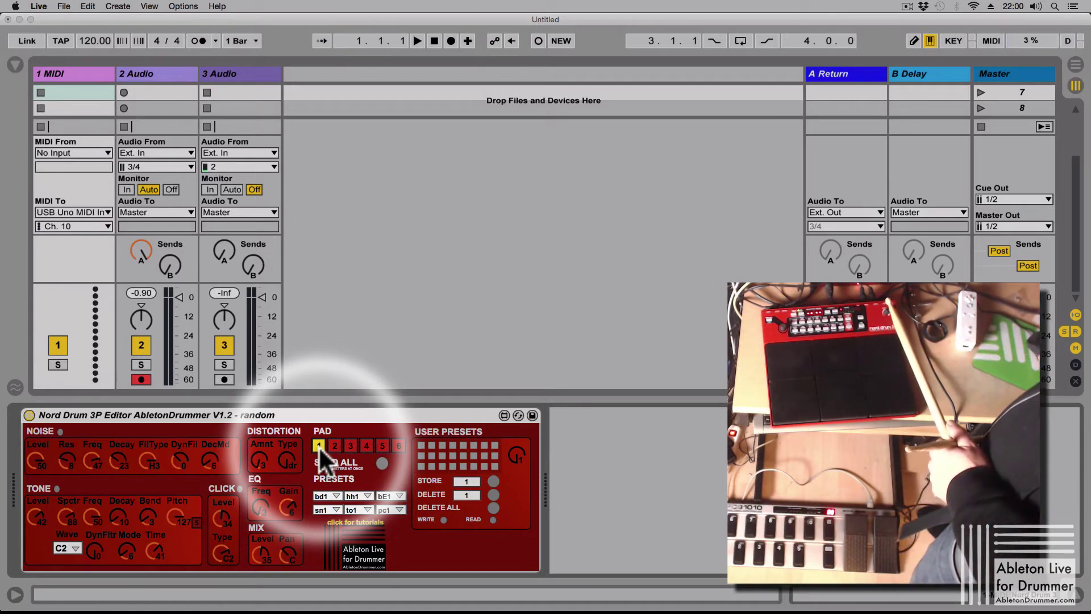
- Audition bass drum presets bd4, bd12 and bd13, settling on bd15 for pad 1
left_click(327, 495)
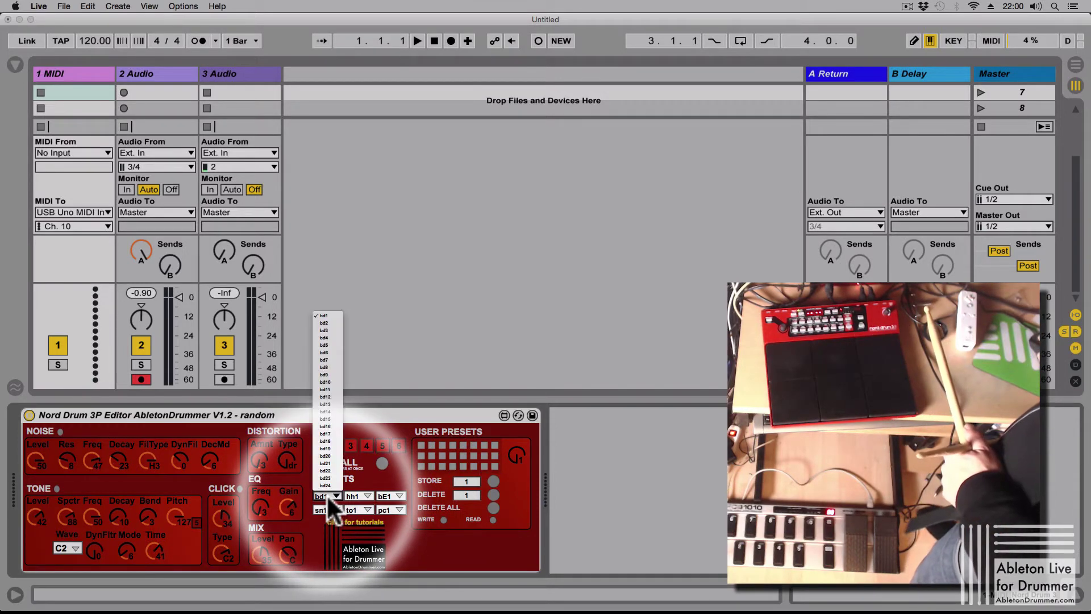
left_click(336, 338)
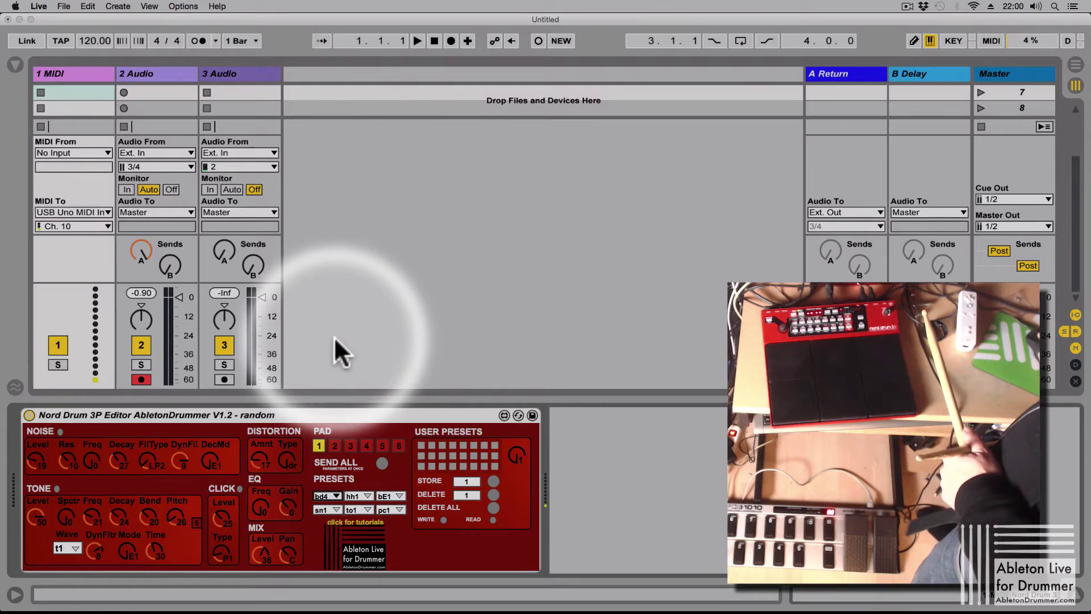
left_click(336, 493)
left_click(329, 394)
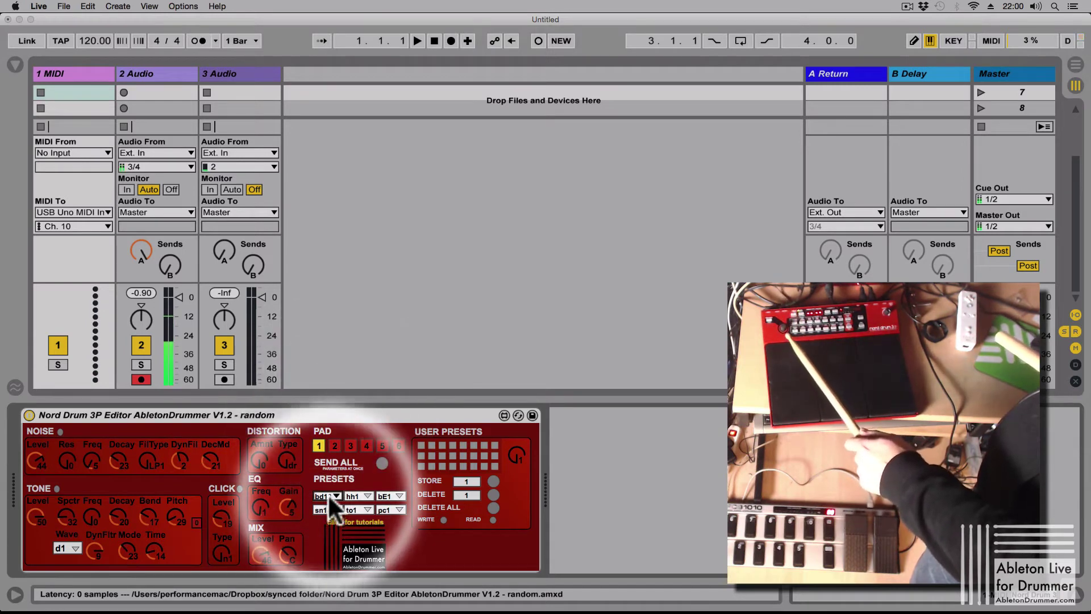
left_click(327, 495)
left_click(328, 402)
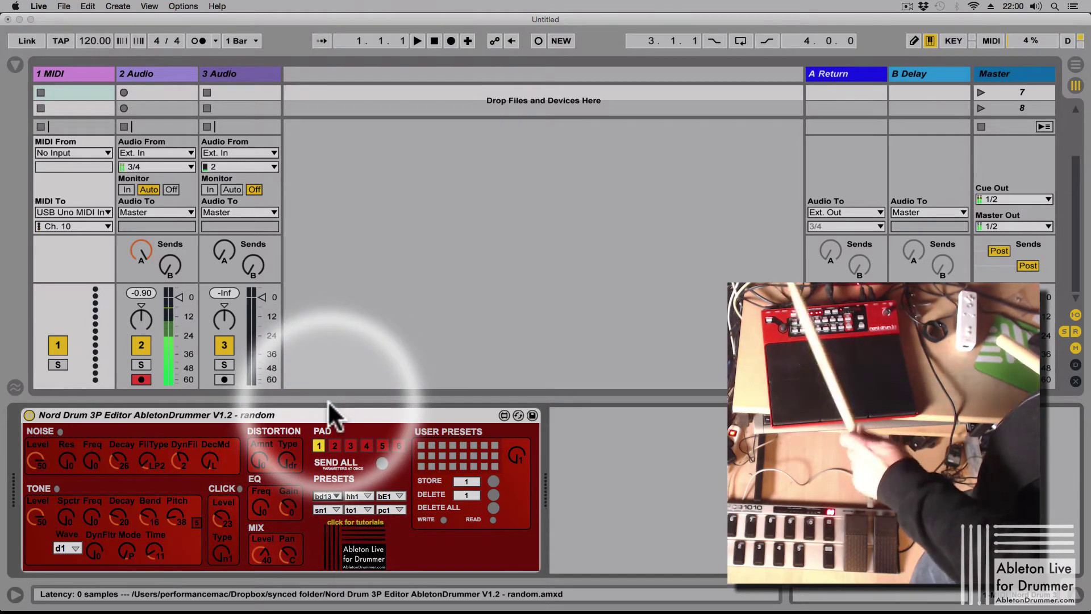
left_click(332, 493)
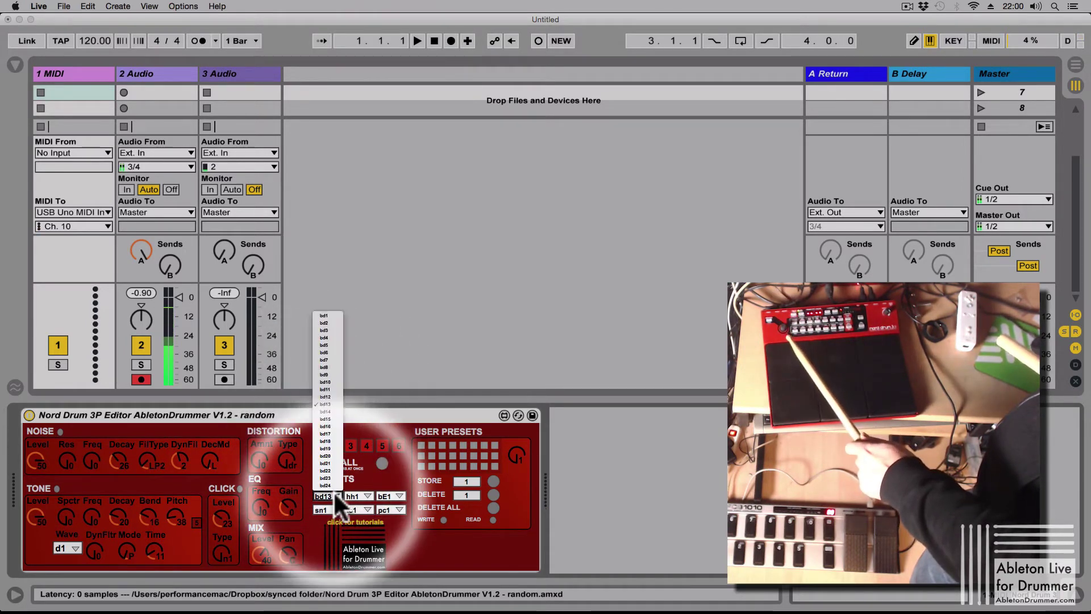
left_click(333, 417)
- On pad 2, load cymbal preset cy4 and raise the noise level to 28
left_click(334, 446)
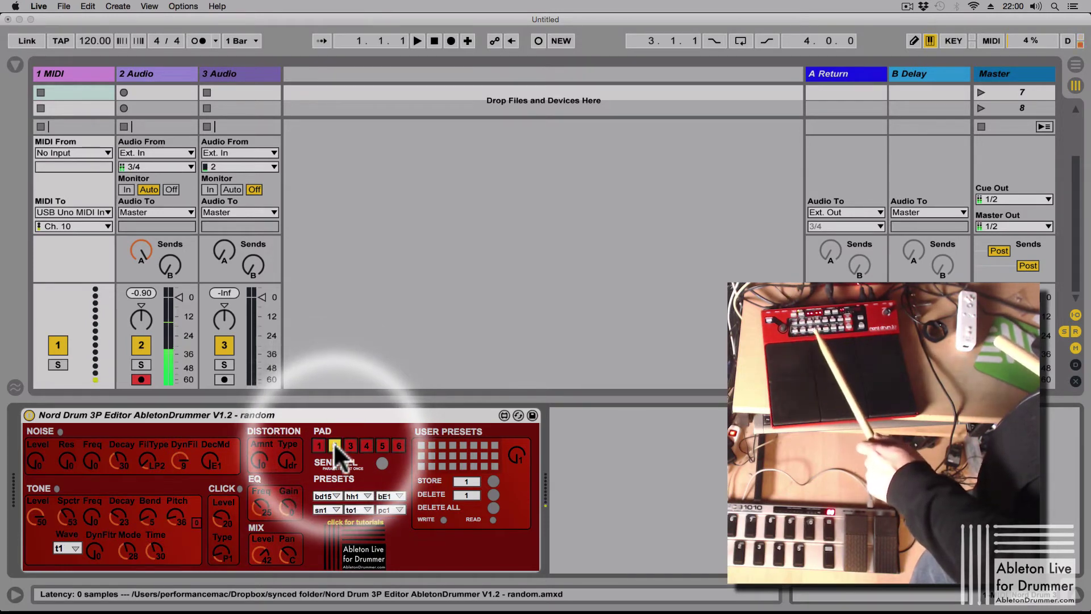
left_click(356, 493)
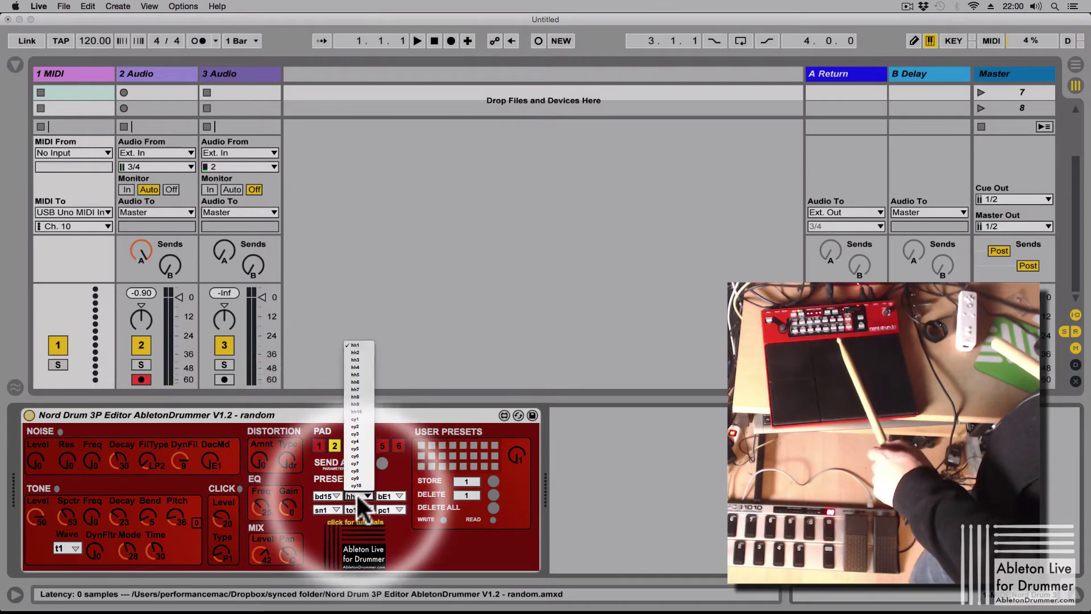
left_click(366, 435)
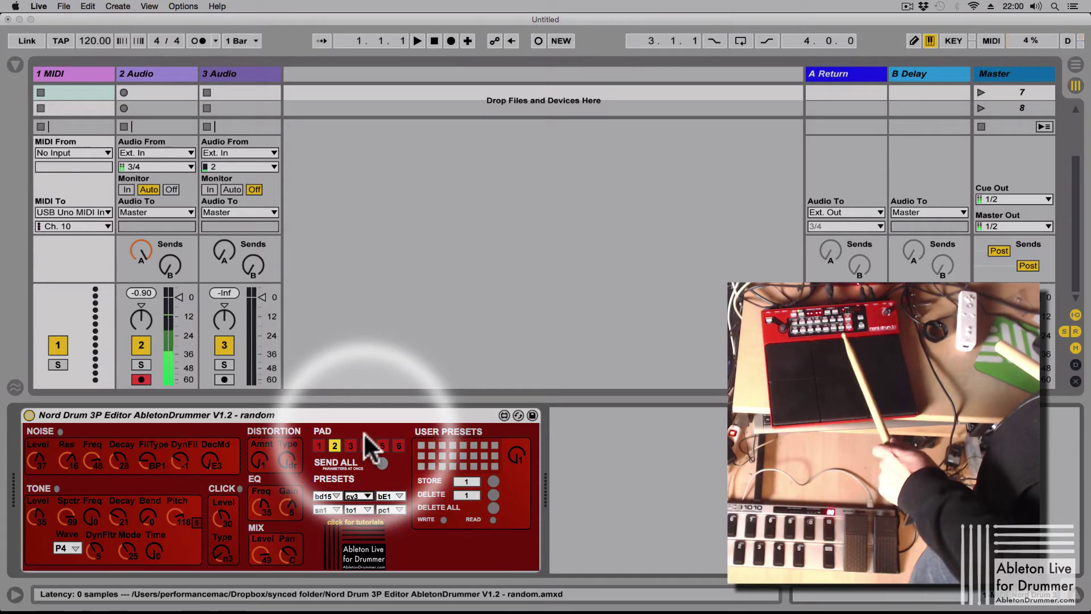
left_click(355, 495)
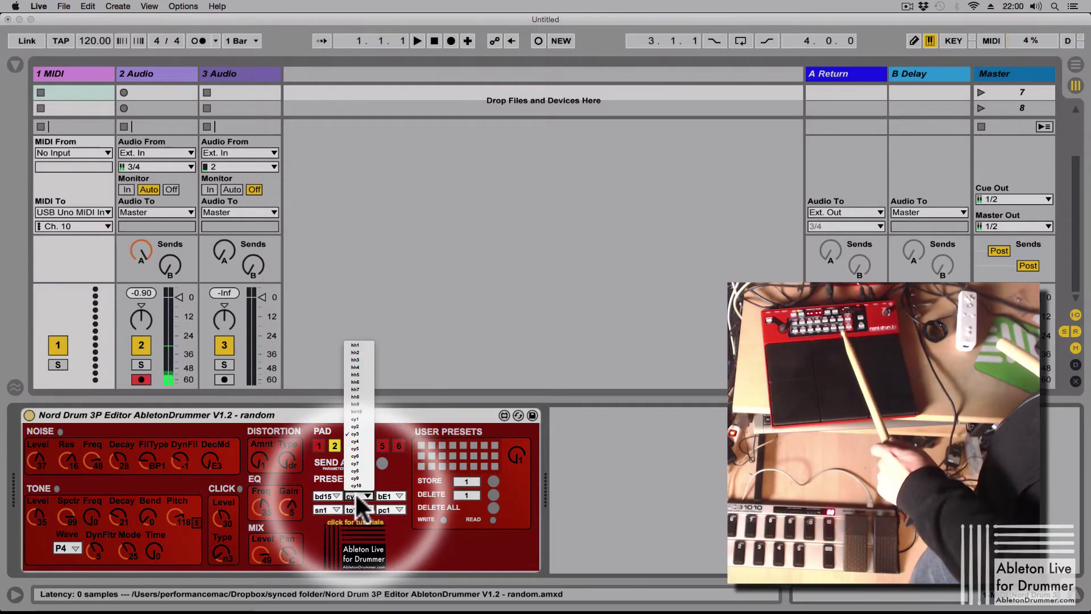
left_click(358, 440)
key("Down")
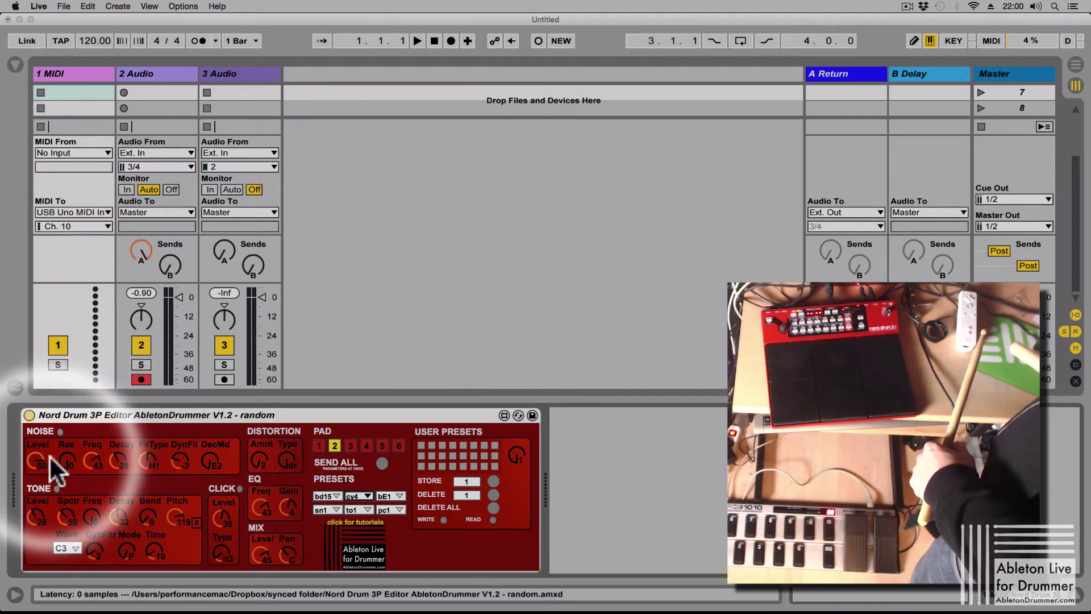
mouse_move(38, 464)
left_mouse_down()
mouse_move(91, 500)
mouse_move(61, 451)
mouse_move(85, 433)
mouse_move(51, 438)
mouse_move(39, 459)
left_mouse_up()
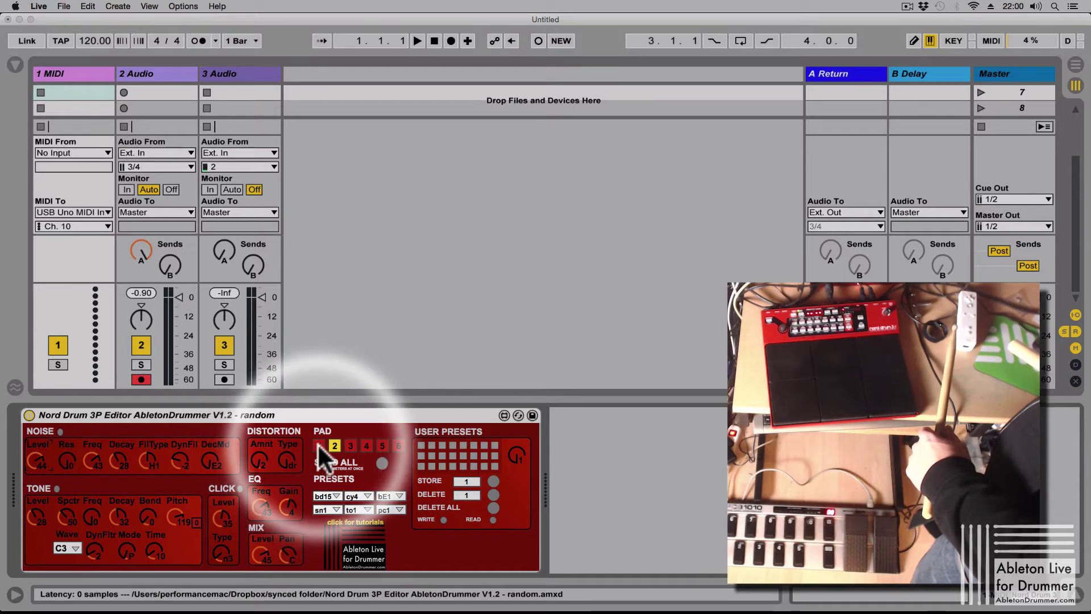
- Step the Nord Drum editor through pads 2–5, back to pad 1, then on to pads 2 and 3
left_click(335, 442)
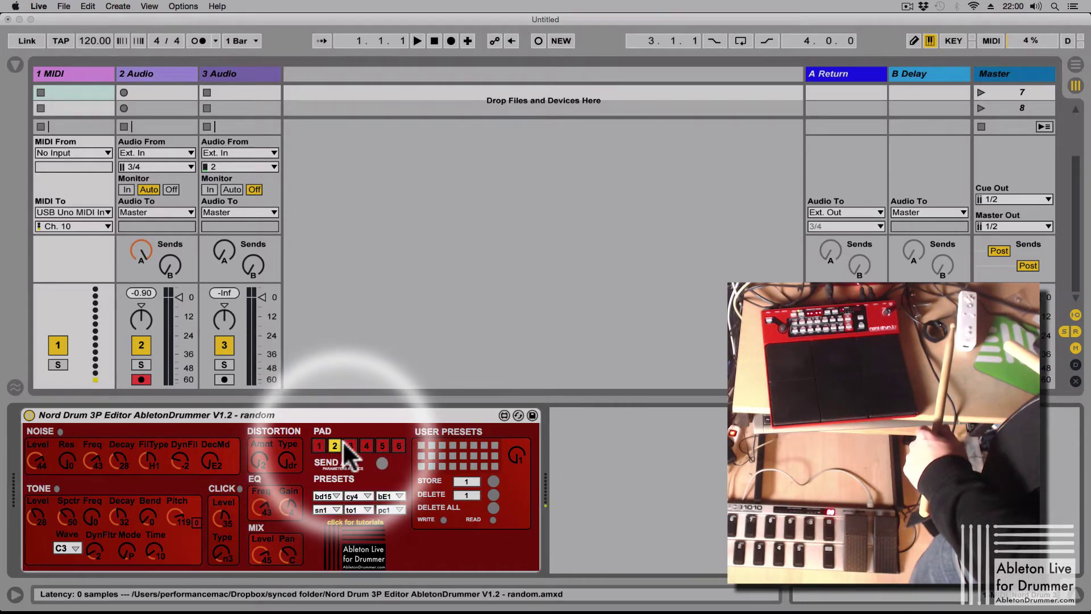
left_click(350, 442)
left_click(367, 445)
left_click(382, 445)
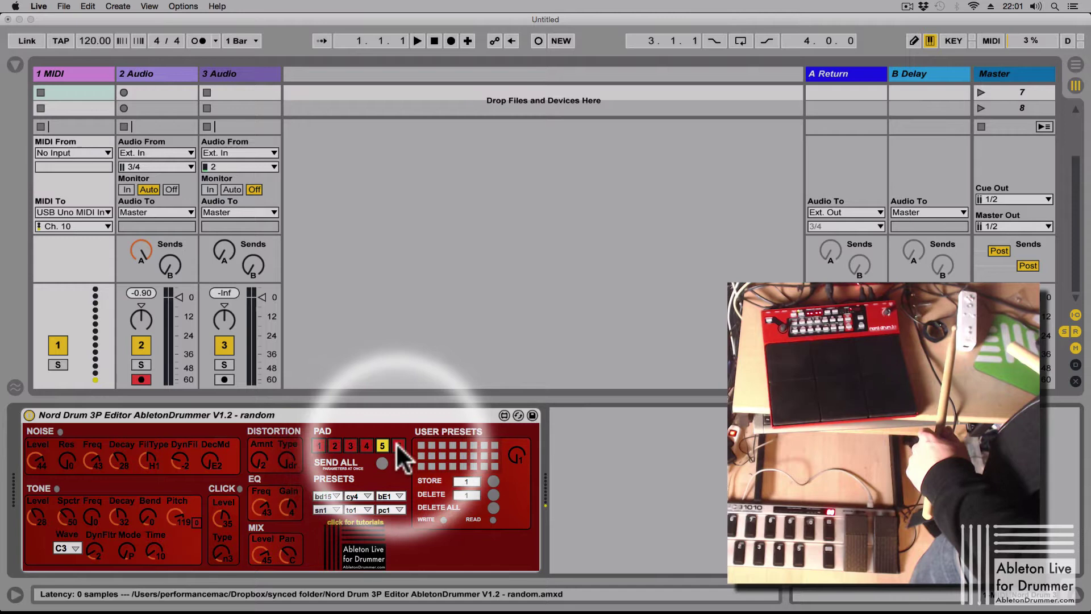
left_click(319, 445)
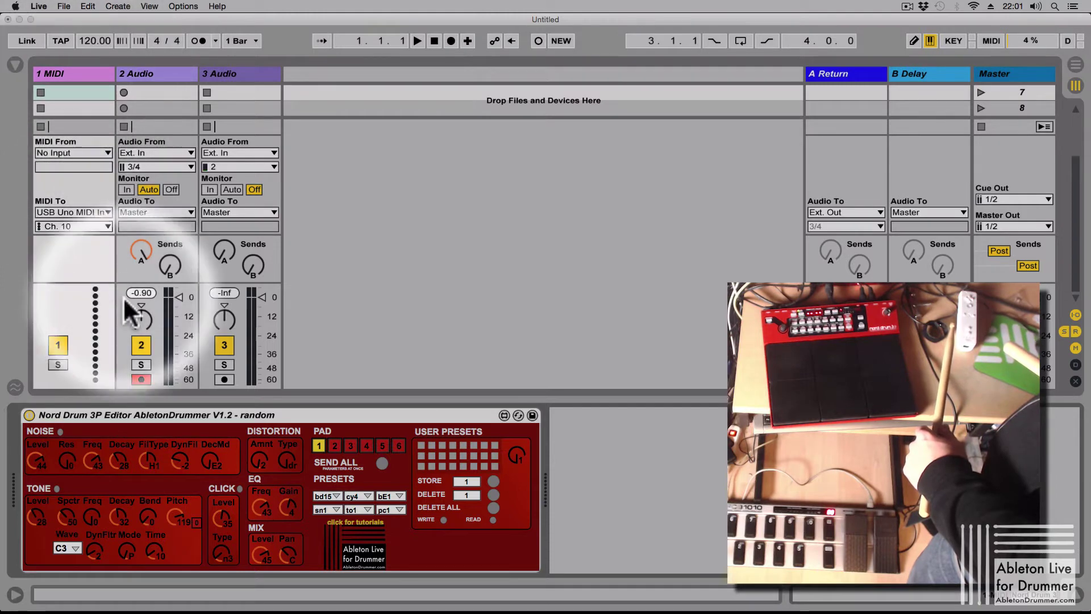
left_click(132, 413)
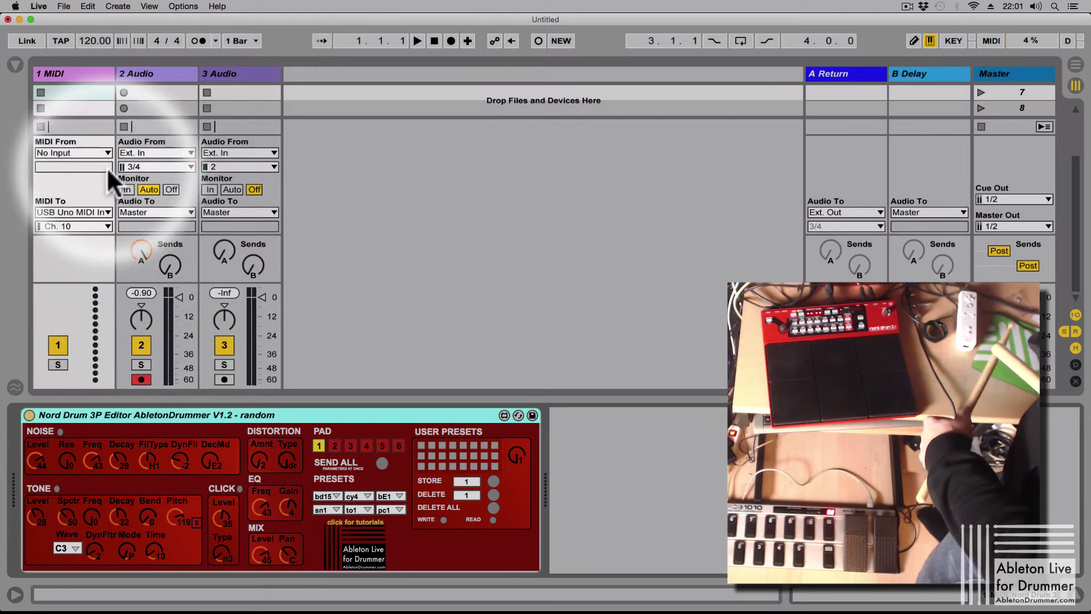
left_click(335, 447)
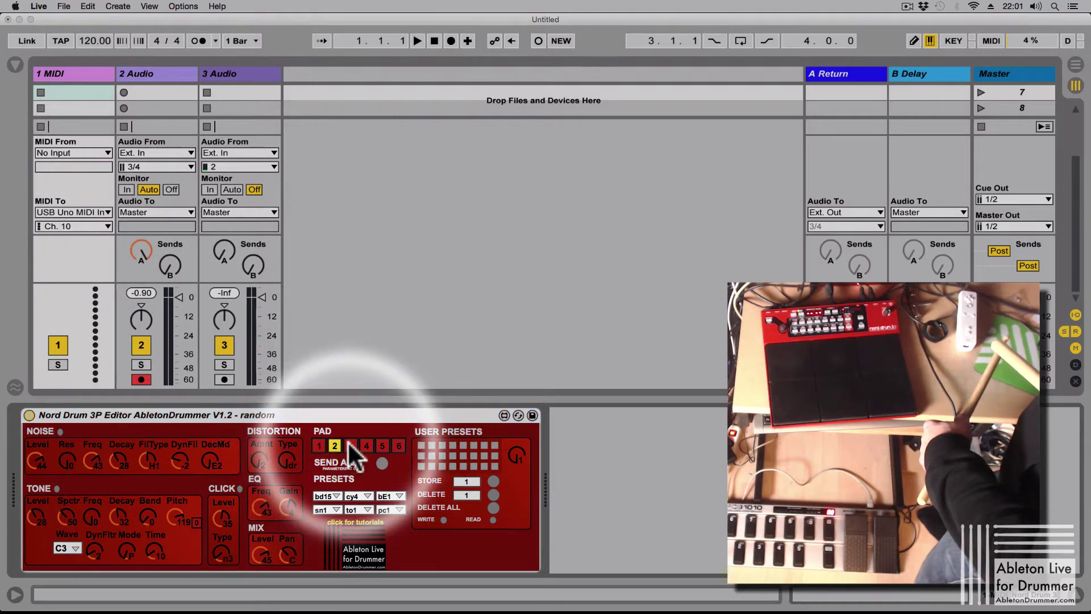
left_click(348, 445)
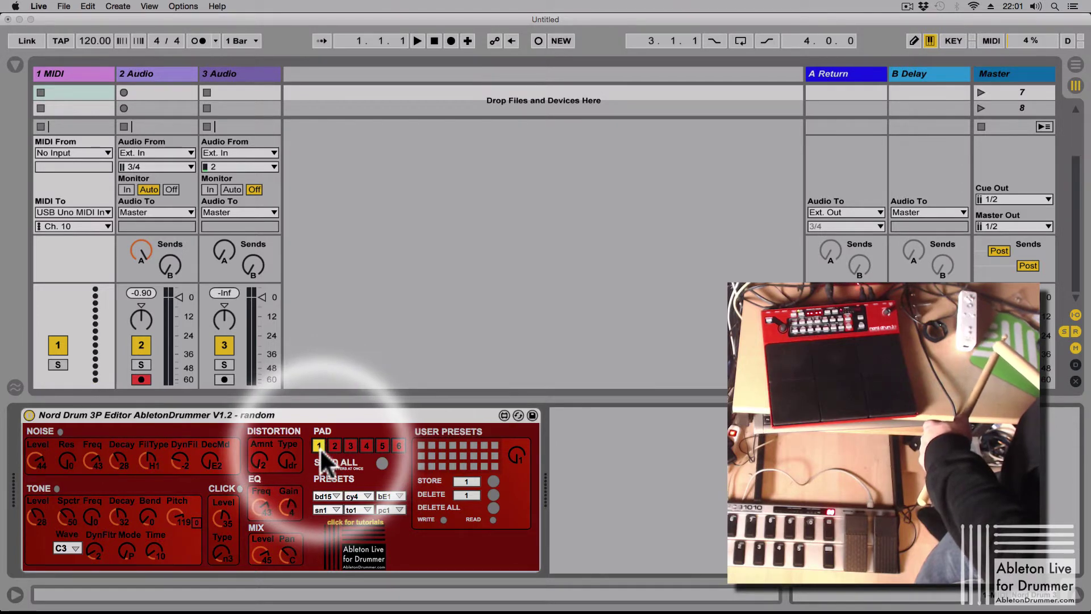
- Insert a new 2 MIDI track after 1 MIDI and duplicate it repeatedly
right_click(90, 74)
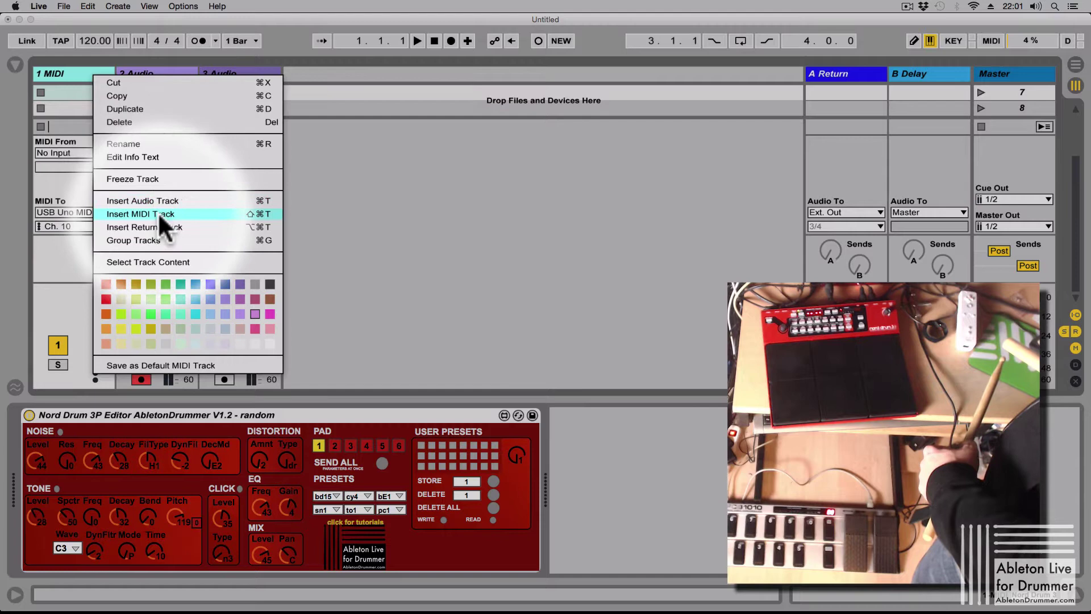
left_click(158, 214)
right_click(151, 69)
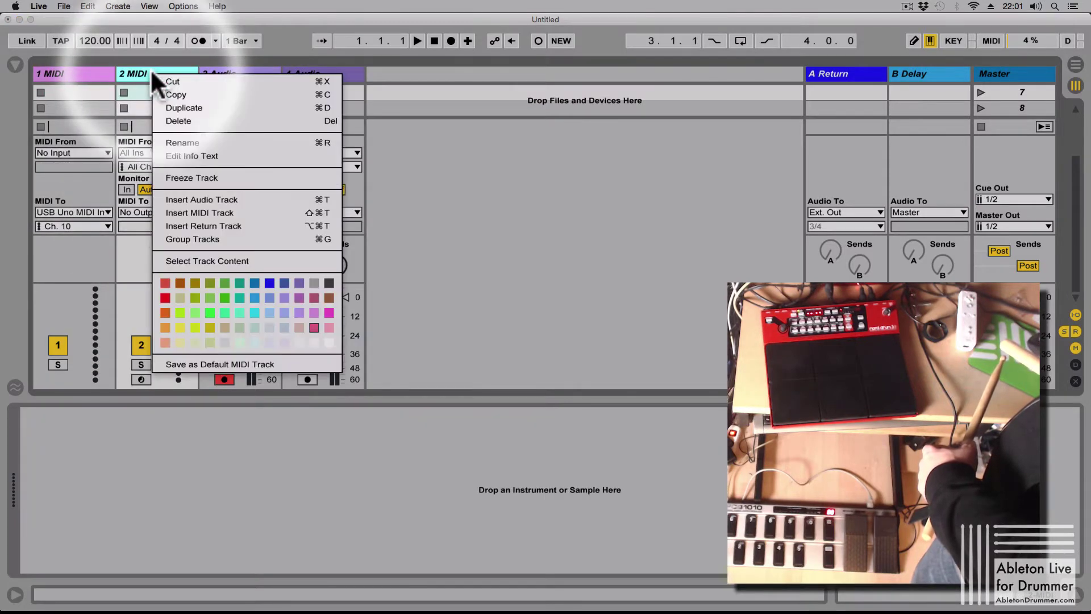
left_click(172, 108)
right_click(165, 75)
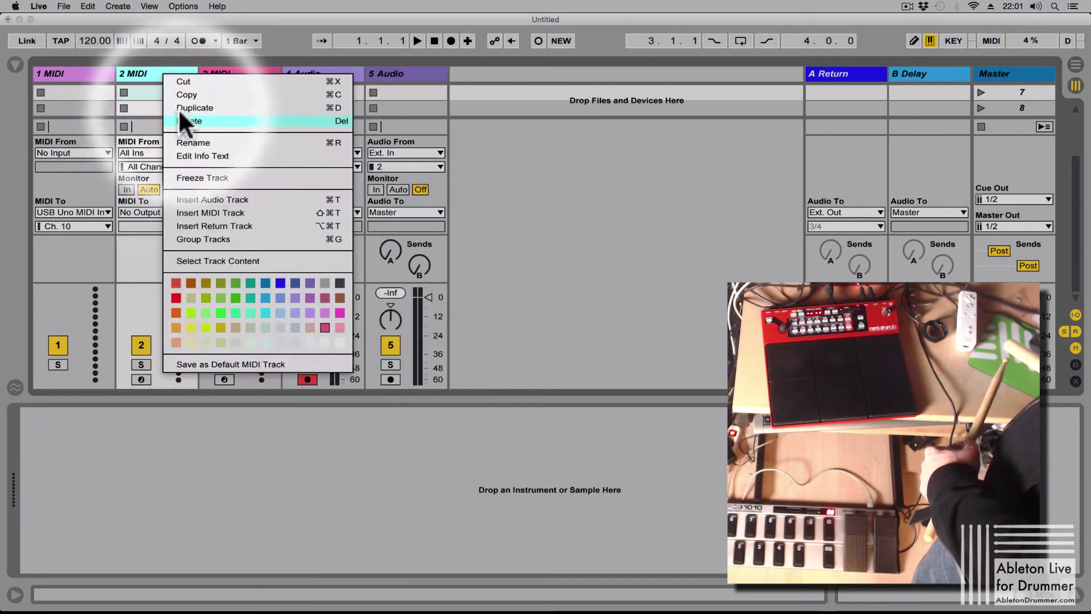
left_click(181, 106)
left_click(155, 75)
right_click(155, 74)
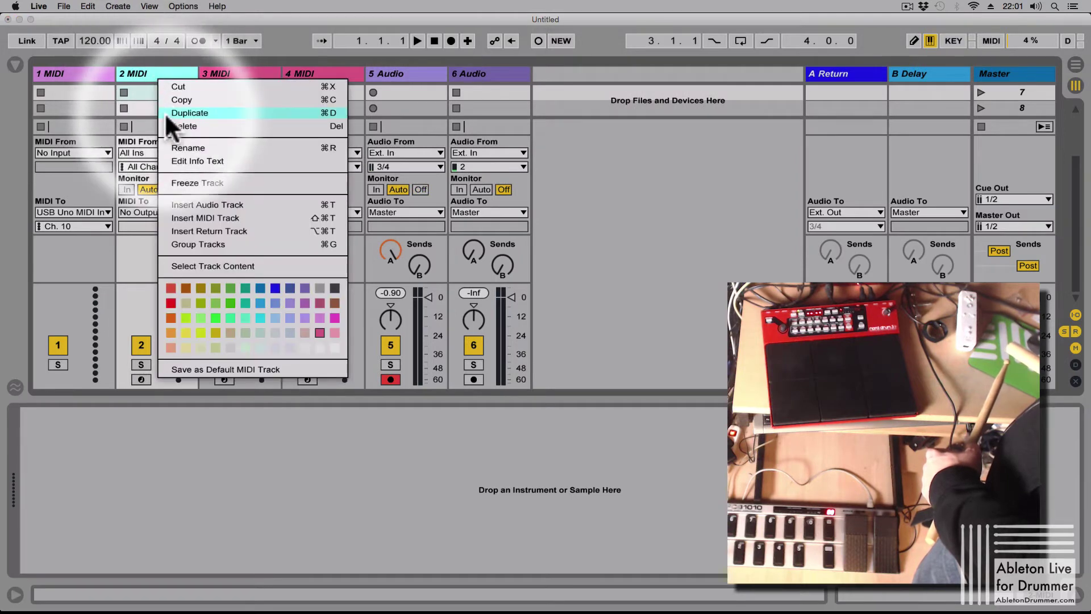
left_click(165, 111)
right_click(152, 78)
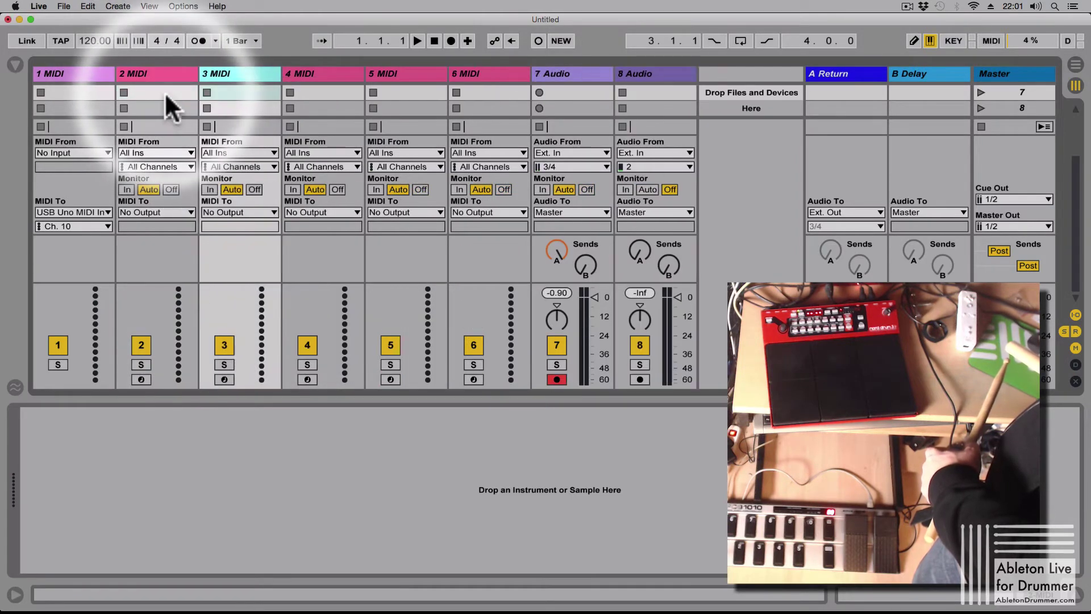
right_click(154, 72)
- Add one more MIDI track copy and move the Nord Drum track last, its MIDI output set to No Output
left_click(180, 108)
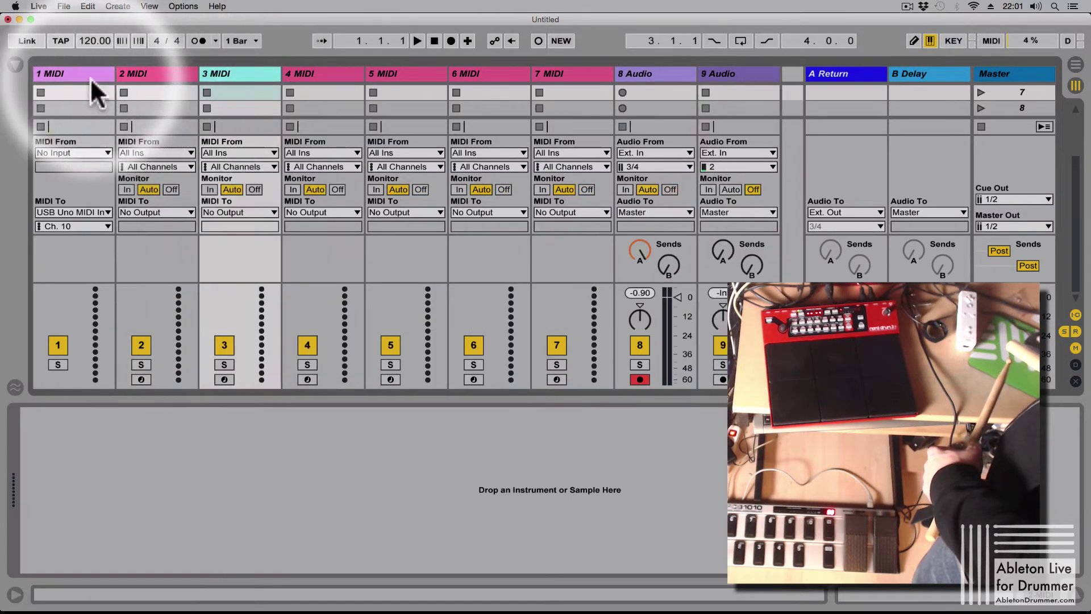
left_click_drag(65, 73, 595, 85)
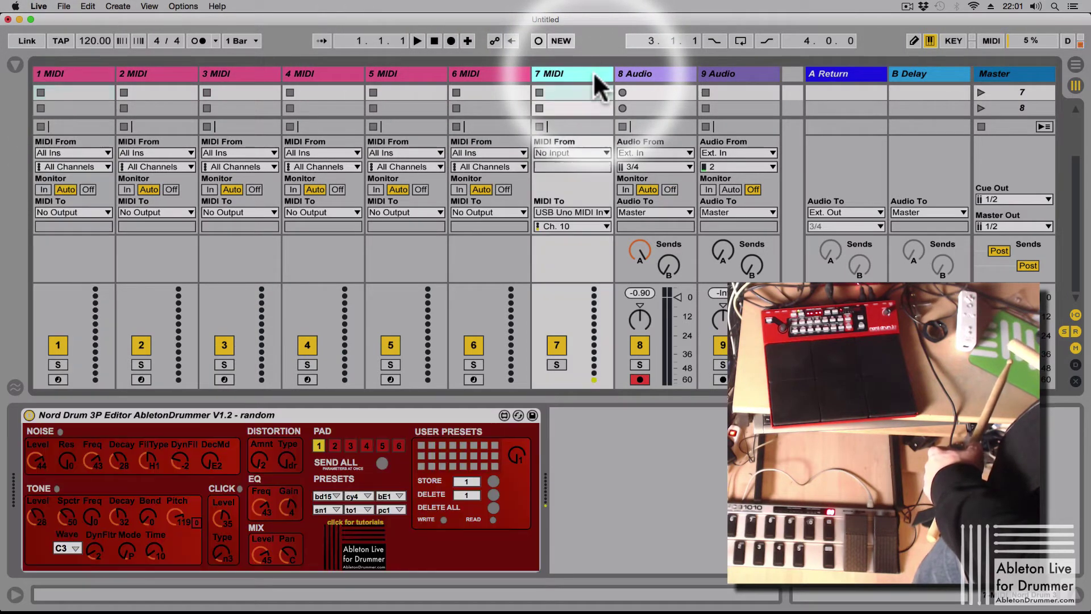
left_click(580, 213)
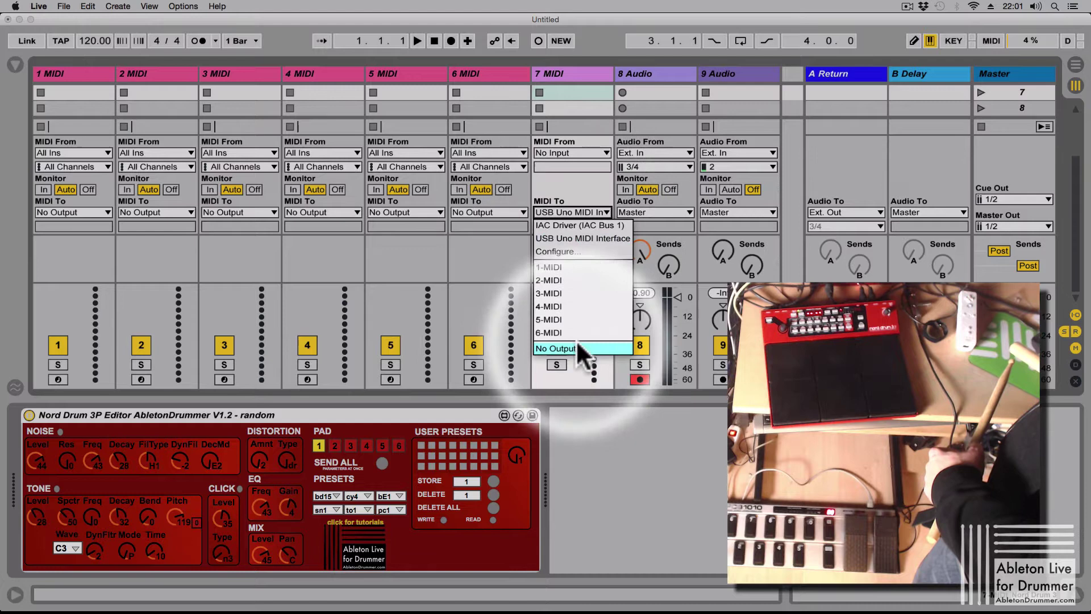
left_click(579, 347)
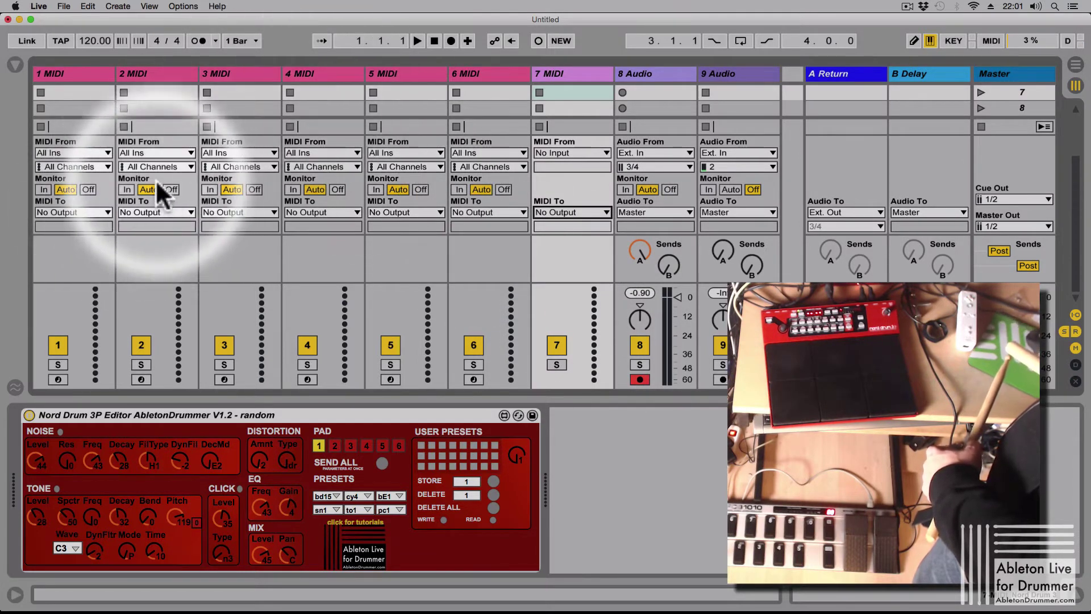
- Set the MIDI input of tracks 1–6 to 7-MIDI
left_click(88, 153)
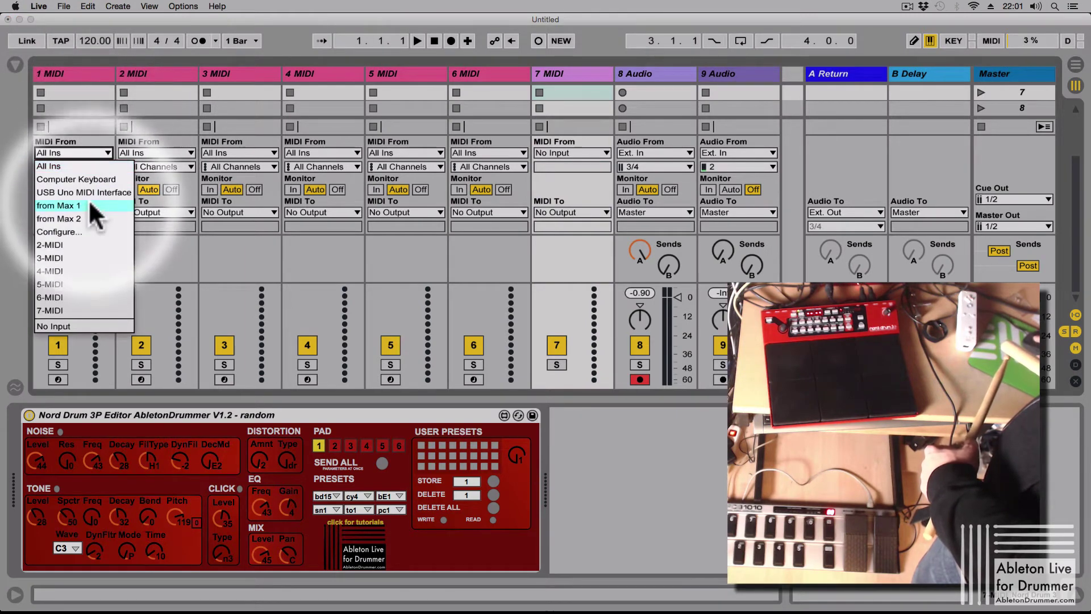
left_click(86, 311)
left_click(160, 150)
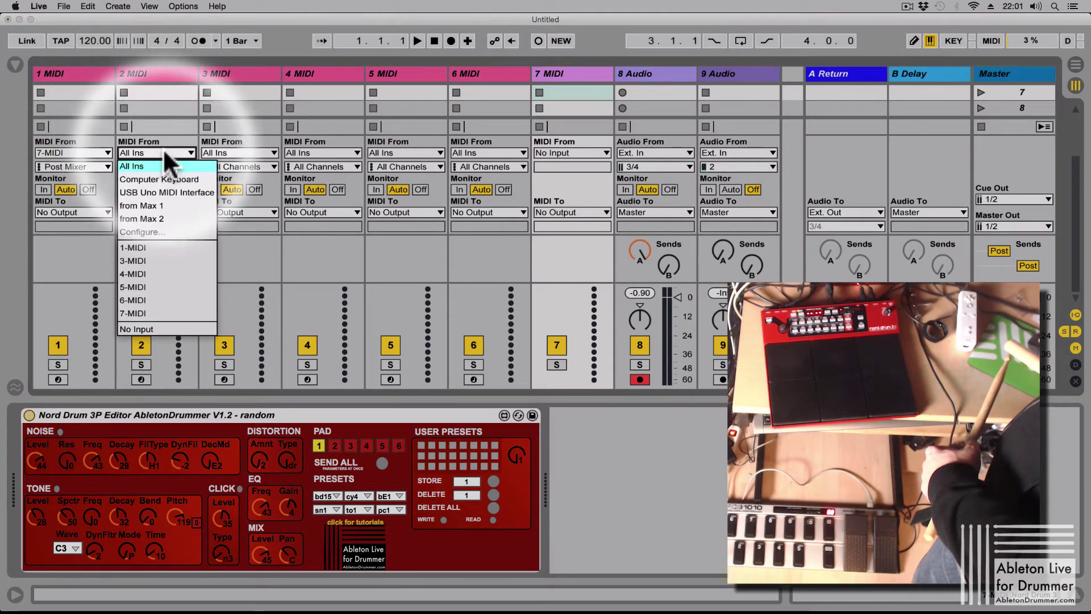
left_click(182, 312)
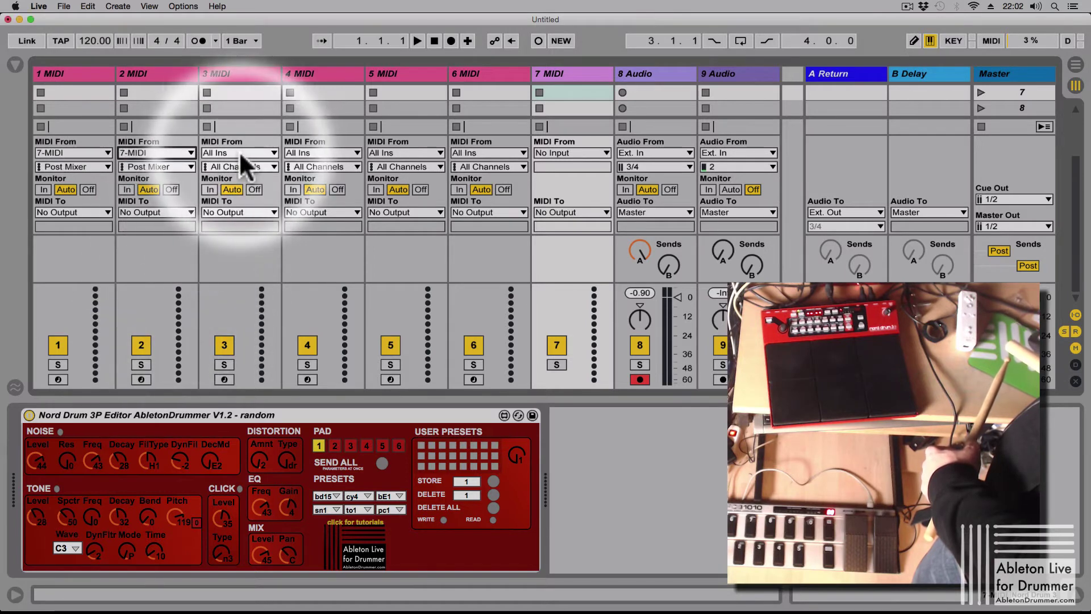
left_click(239, 151)
left_click(245, 312)
left_click(328, 151)
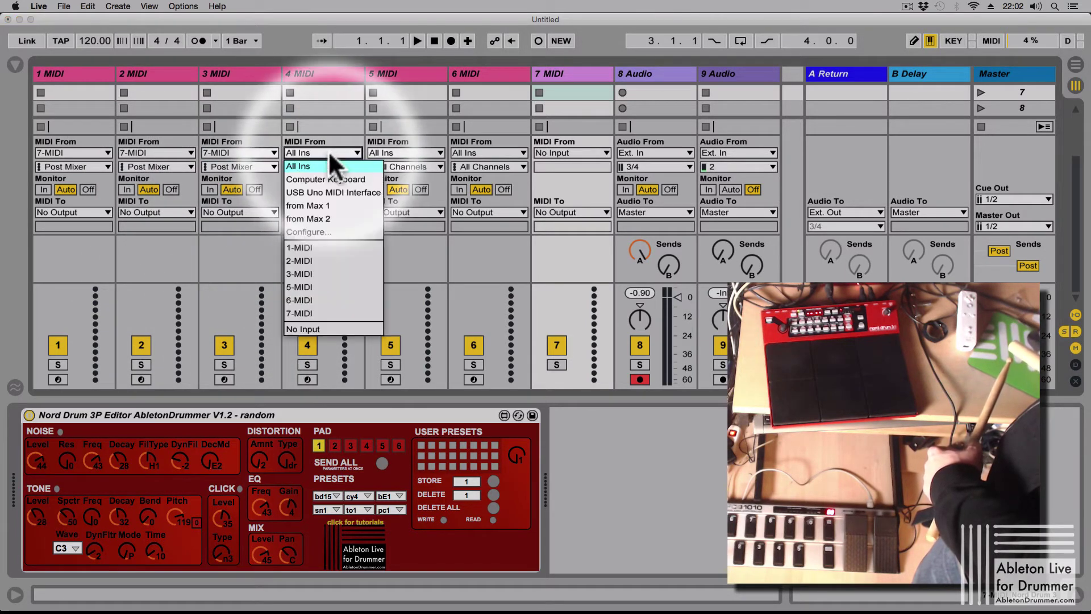
left_click(329, 319)
left_click(394, 150)
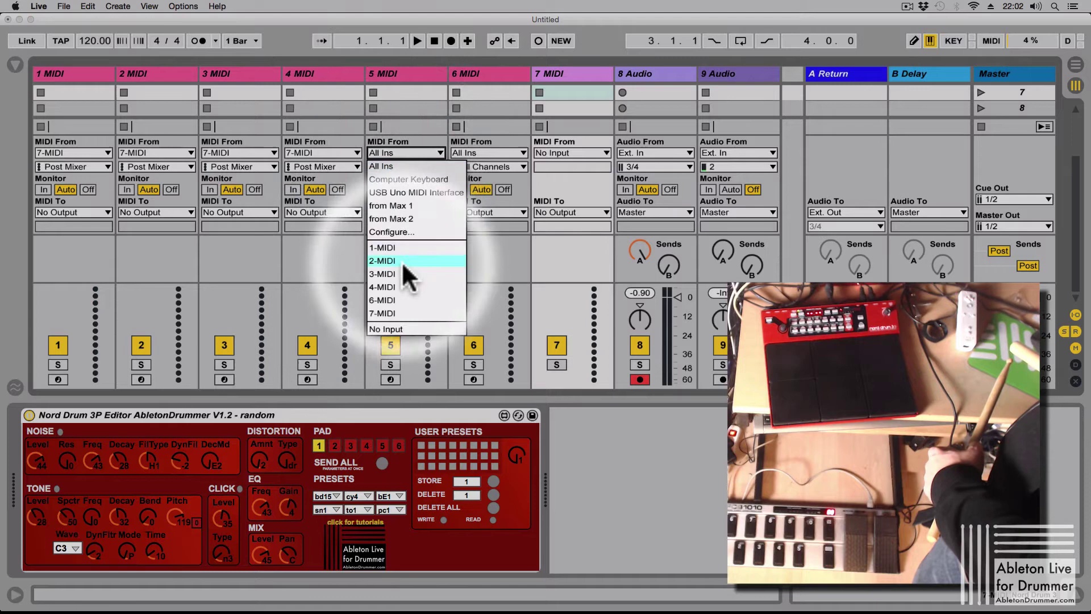
left_click(417, 313)
left_click(472, 151)
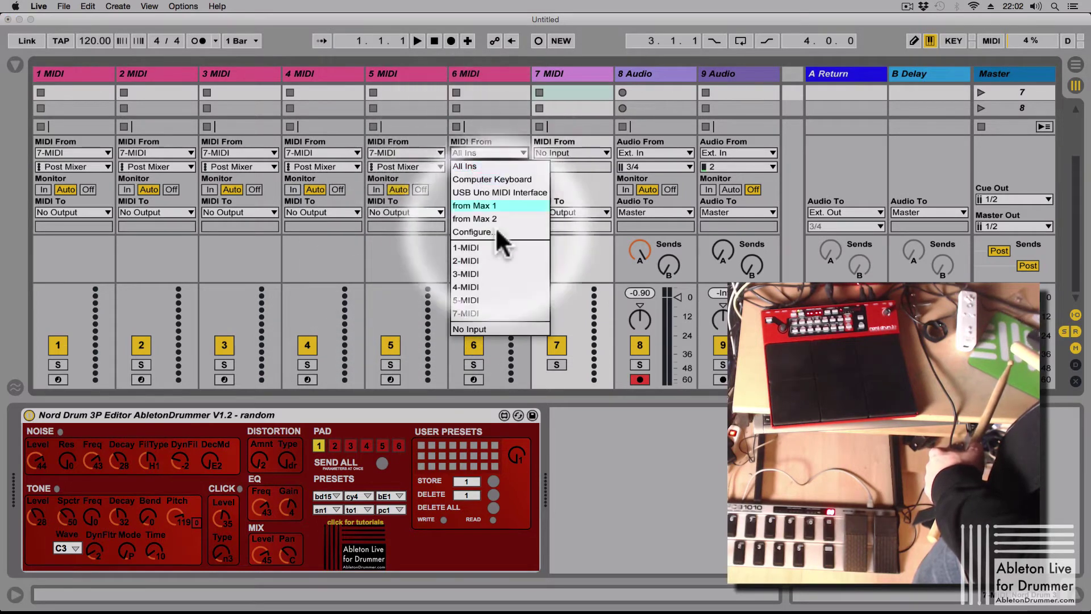
left_click(501, 312)
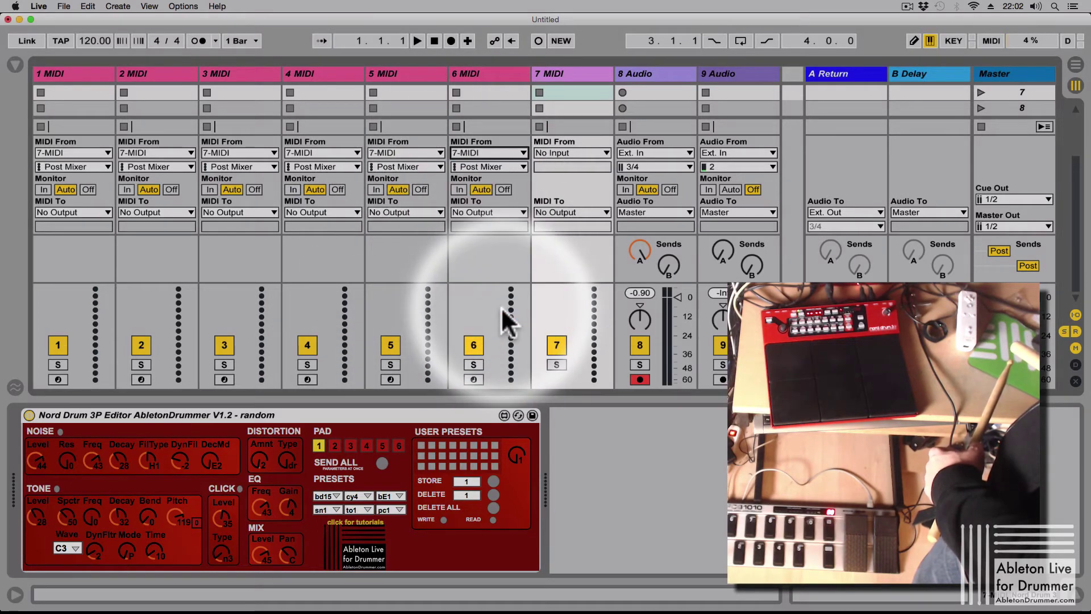
- Route tracks 1–3 out to USB Uno MIDI Interface, with tracks 2 and 3 on channels 2 and 3
left_click(43, 212)
left_click(55, 238)
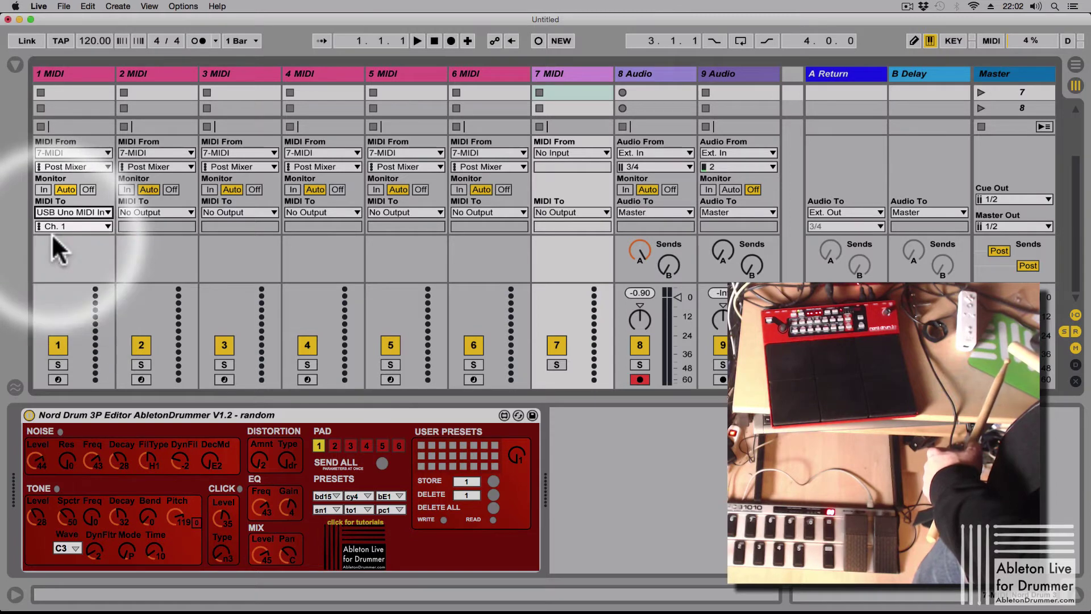
left_click(134, 210)
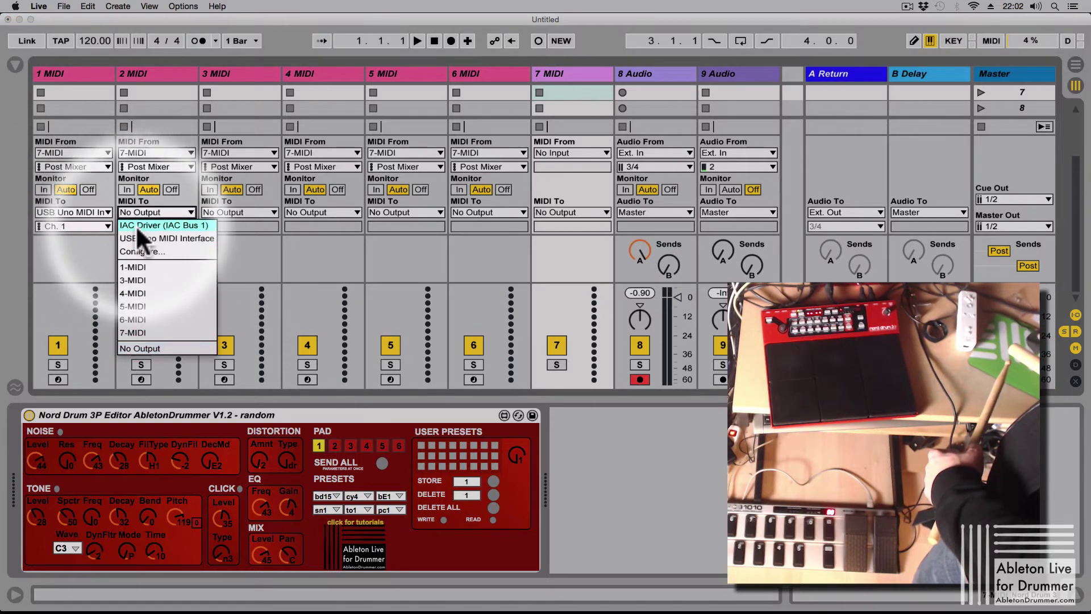
left_click(161, 232)
left_click(161, 224)
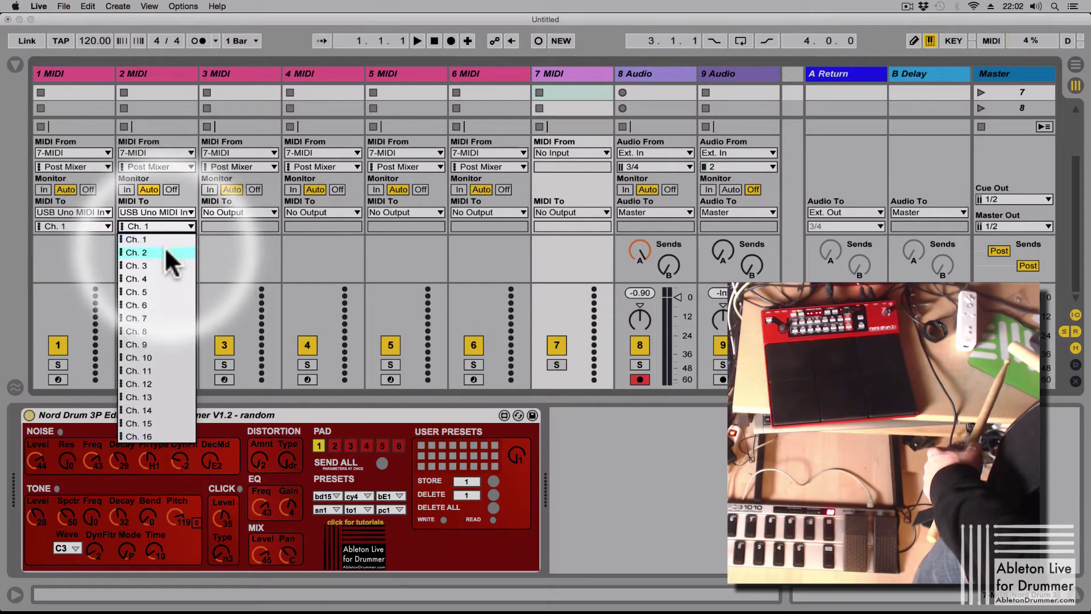
left_click(165, 250)
left_click(220, 211)
left_click(230, 237)
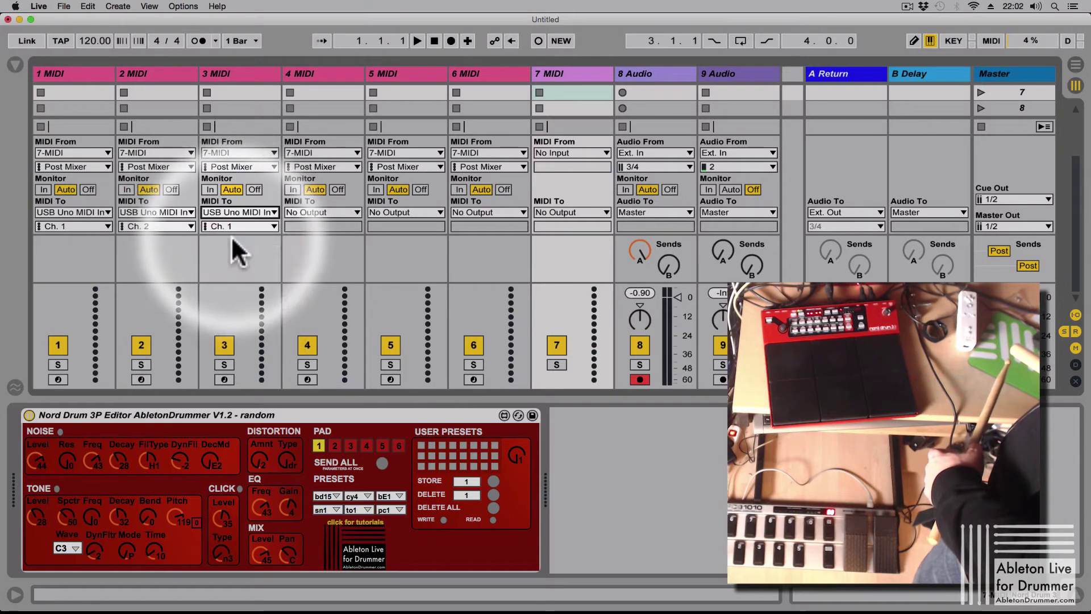
left_click(231, 226)
left_click(231, 261)
- Route tracks 4–6 out to USB Uno MIDI Interface on channels 4, 5 and 6
left_click(295, 209)
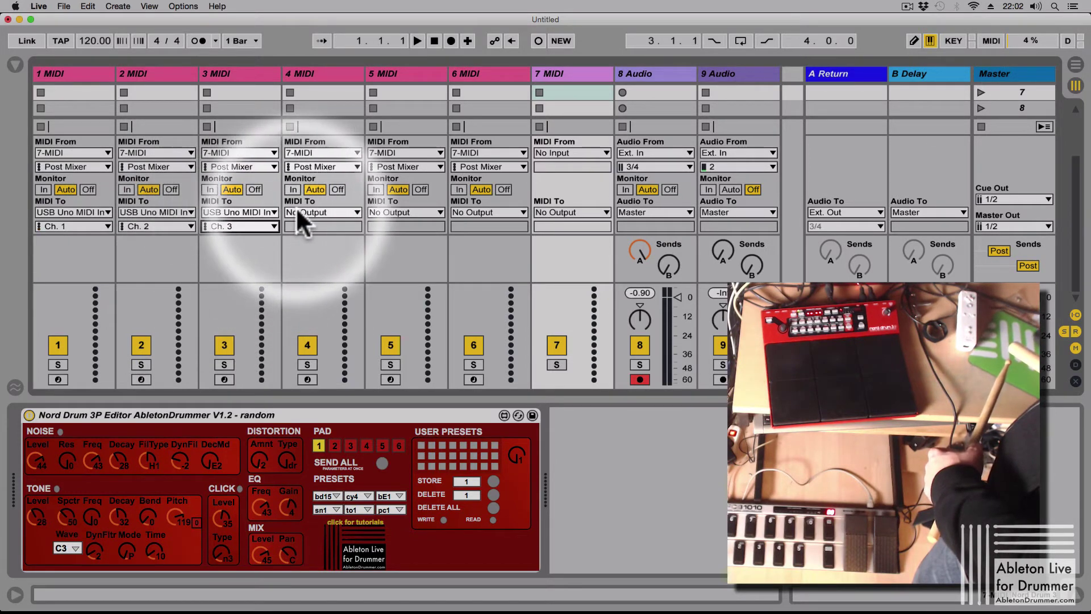
left_click(315, 231)
left_click(316, 226)
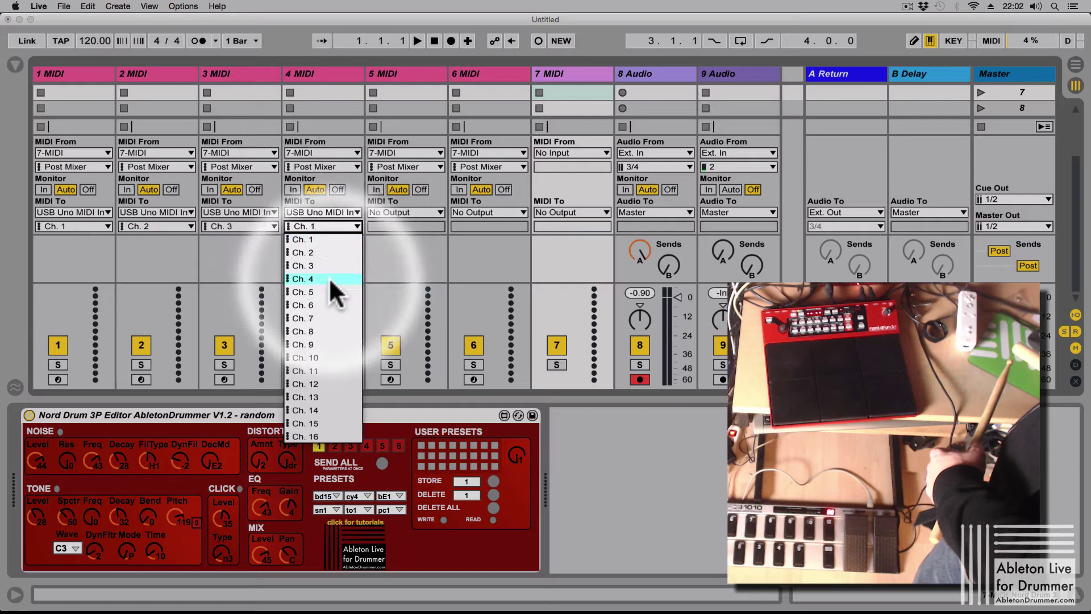
left_click(331, 277)
left_click(403, 212)
left_click(404, 238)
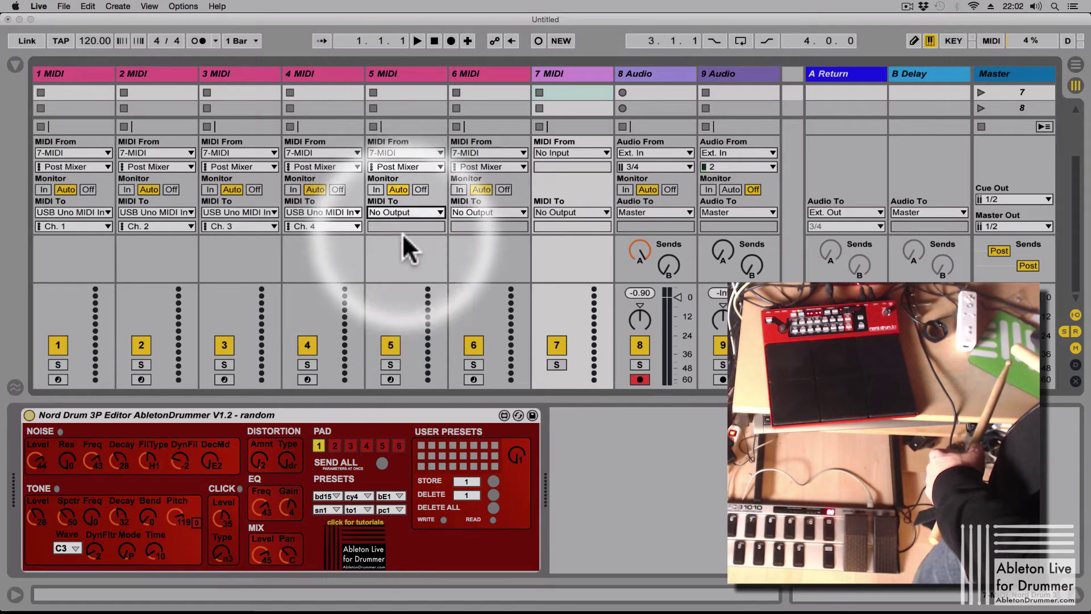
left_click(404, 226)
left_click(409, 290)
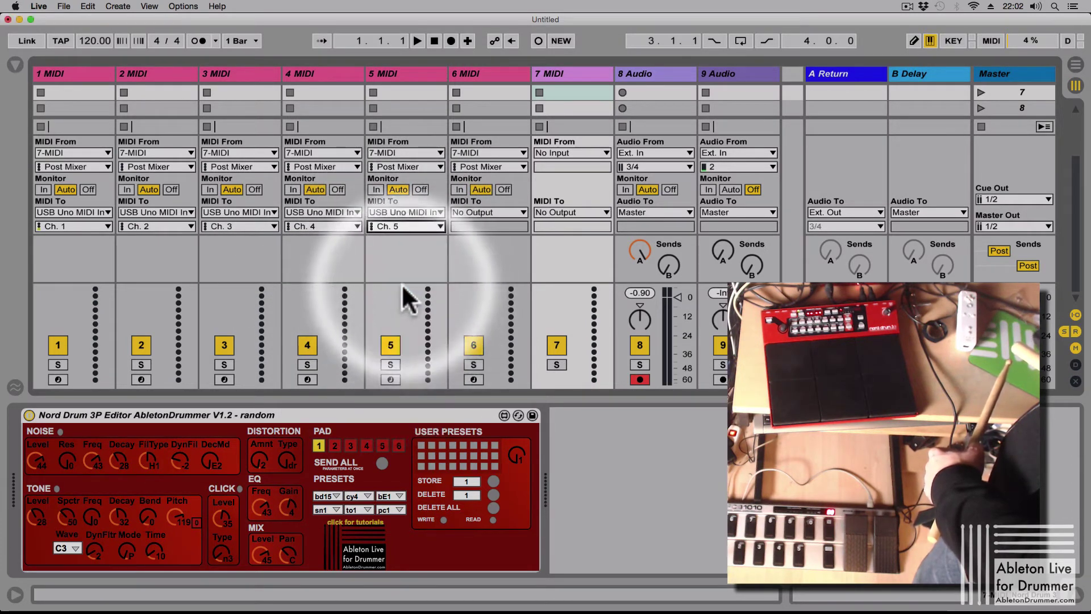
left_click(501, 211)
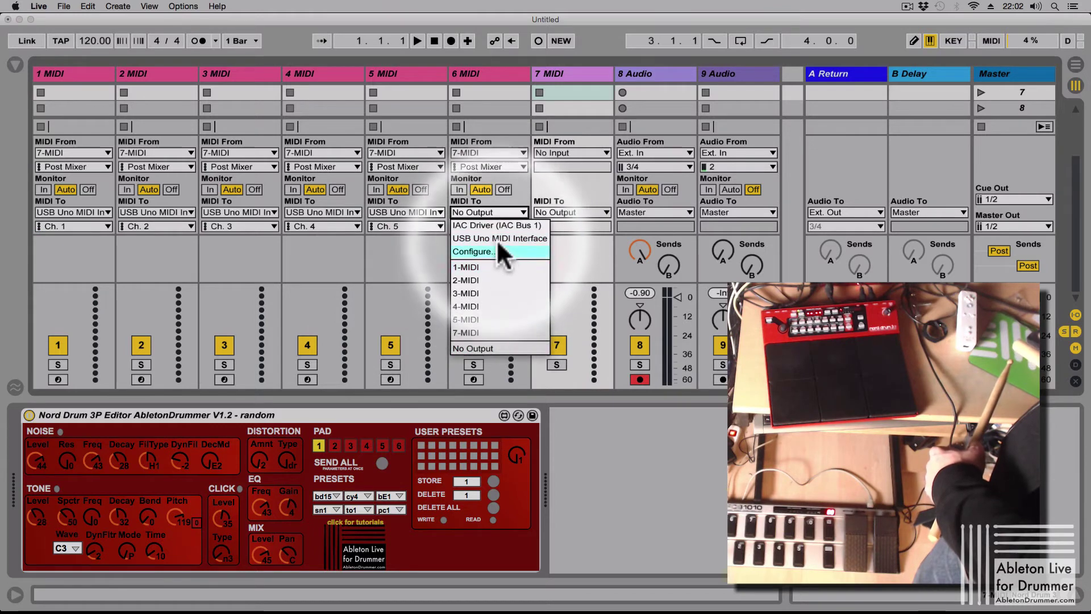
left_click(496, 238)
left_click(493, 226)
left_click(494, 305)
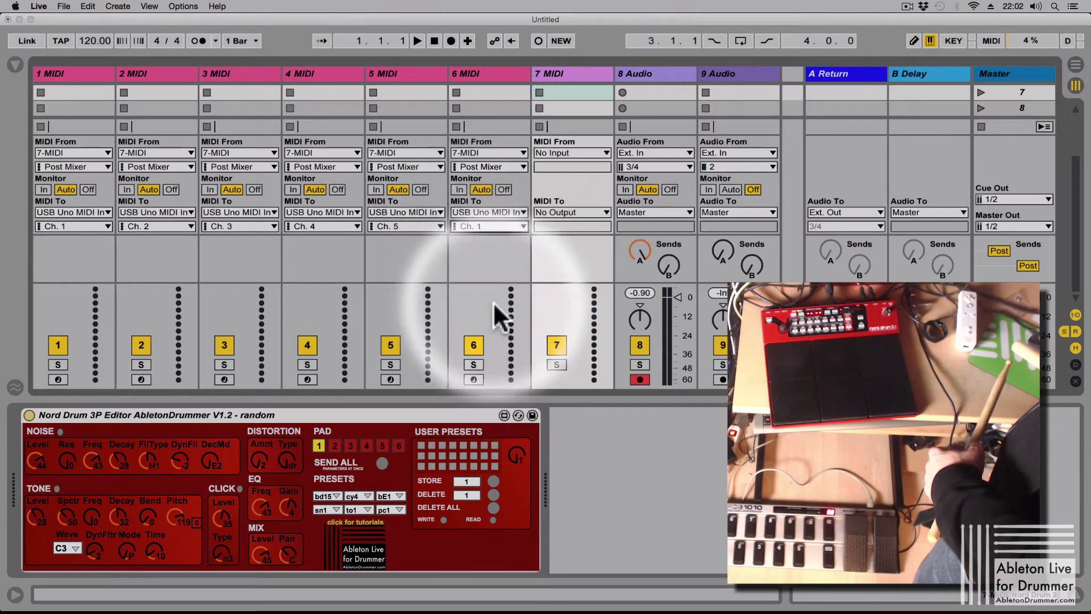
- Arm MIDI tracks 6 down to 1 for recording
left_click(473, 379)
left_click(390, 379)
left_click(307, 379)
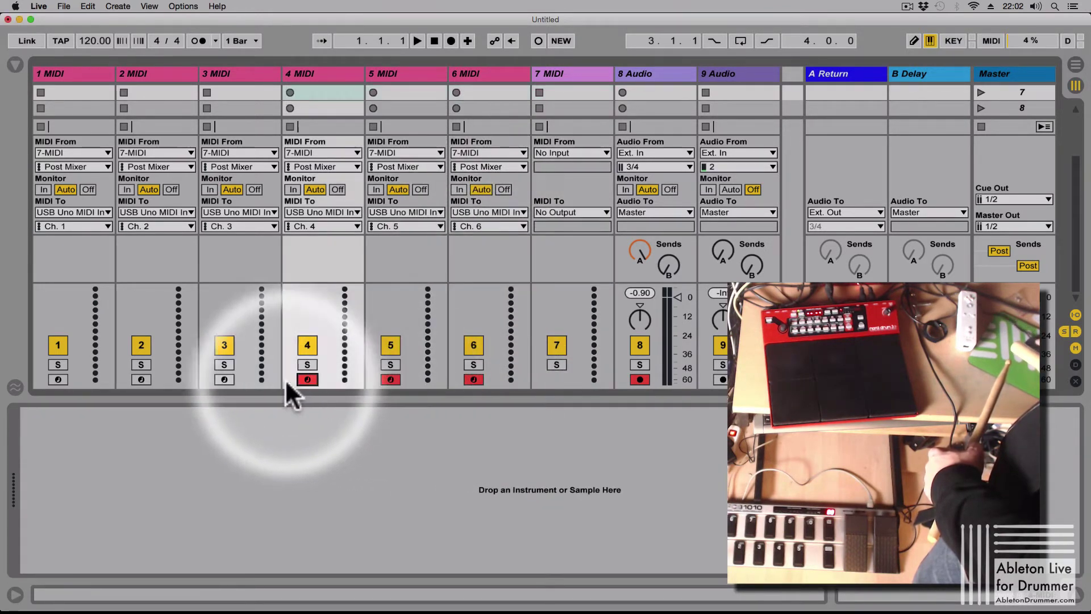
left_click(224, 379)
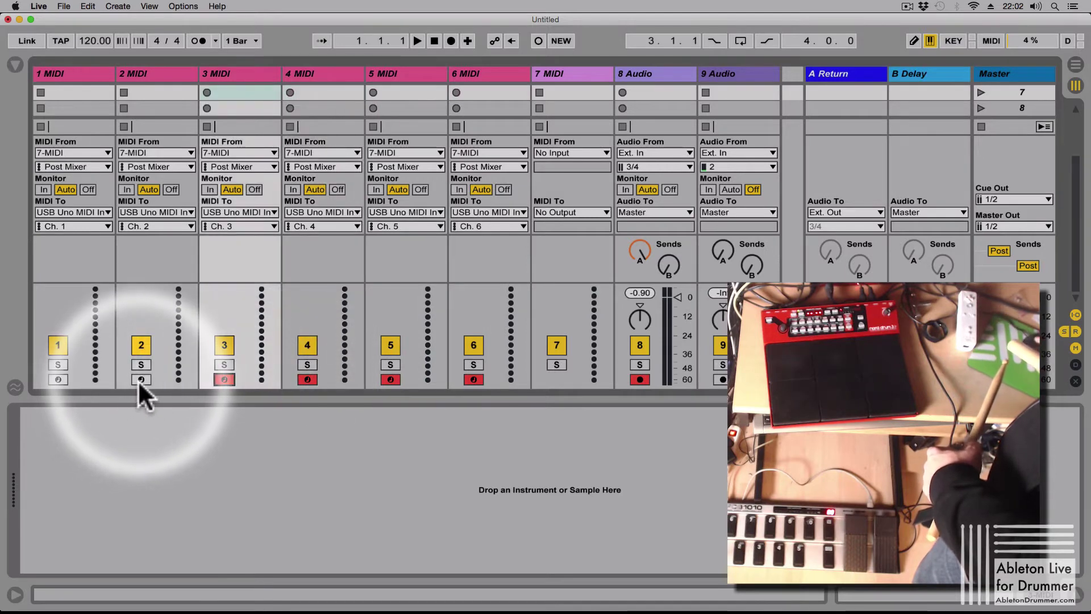
left_click(137, 379)
left_click(61, 378)
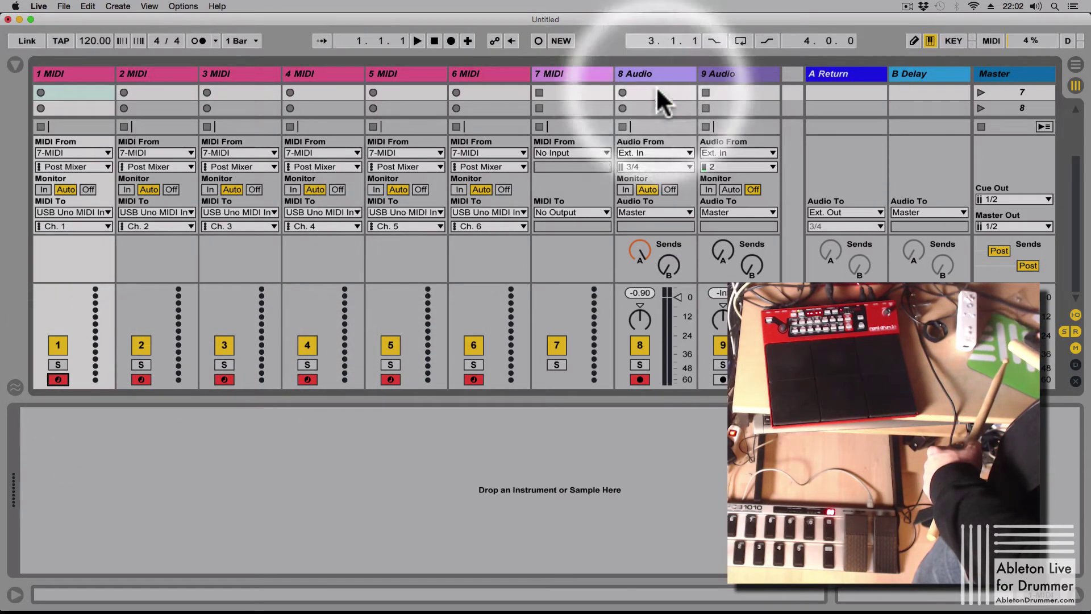
- Select track 7 and switch the Nord Drum bd preset to bd11
left_click(585, 76)
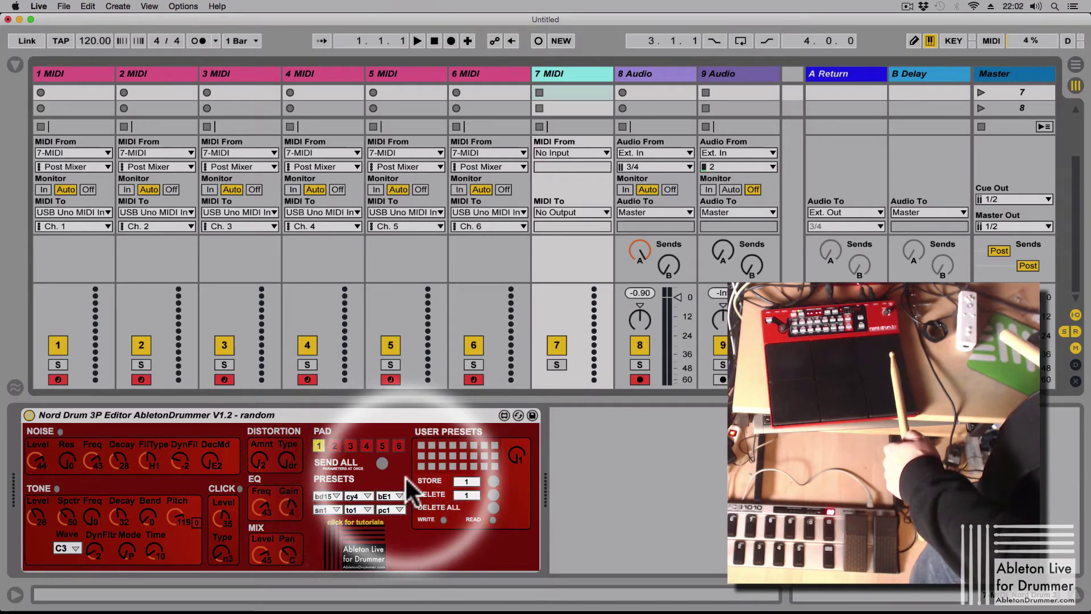
left_click(325, 490)
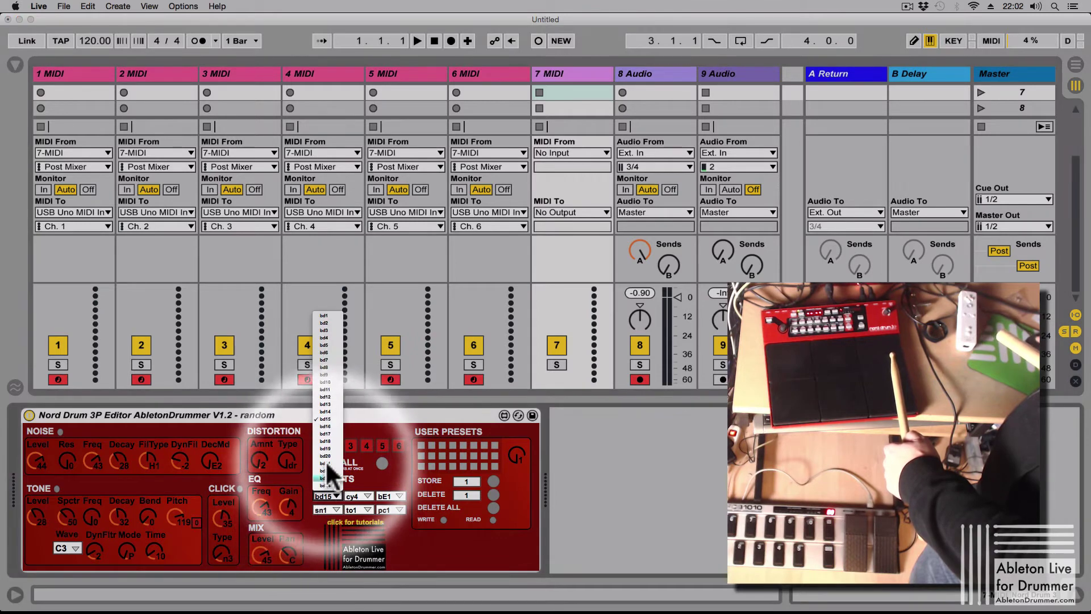
left_click(328, 389)
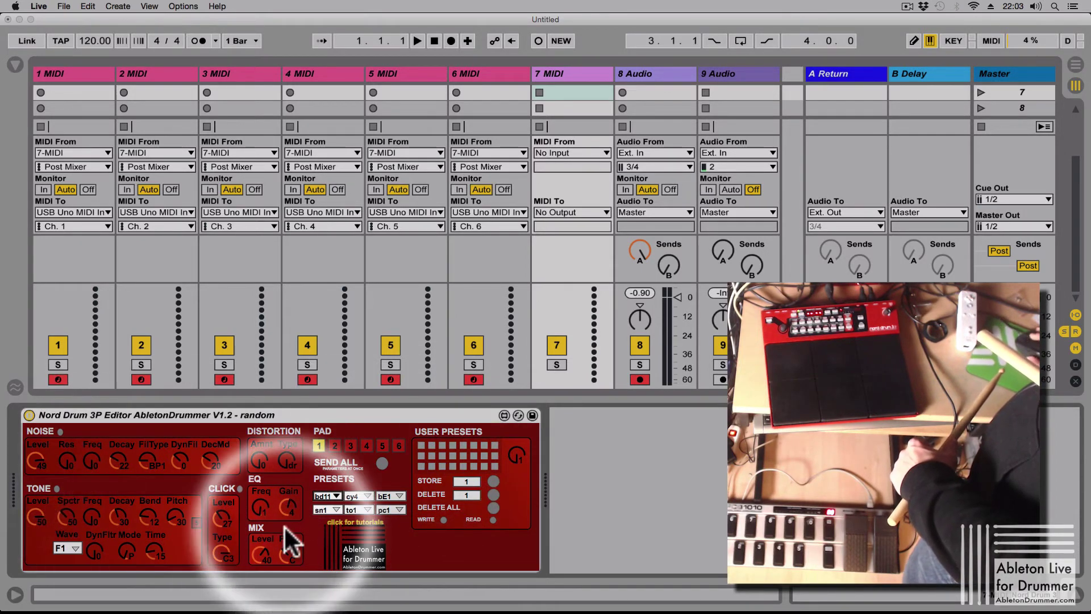
- Raise the noise decay and frequency, then store the sound as user presets 1 and 6
left_click_drag(120, 461, 146, 457)
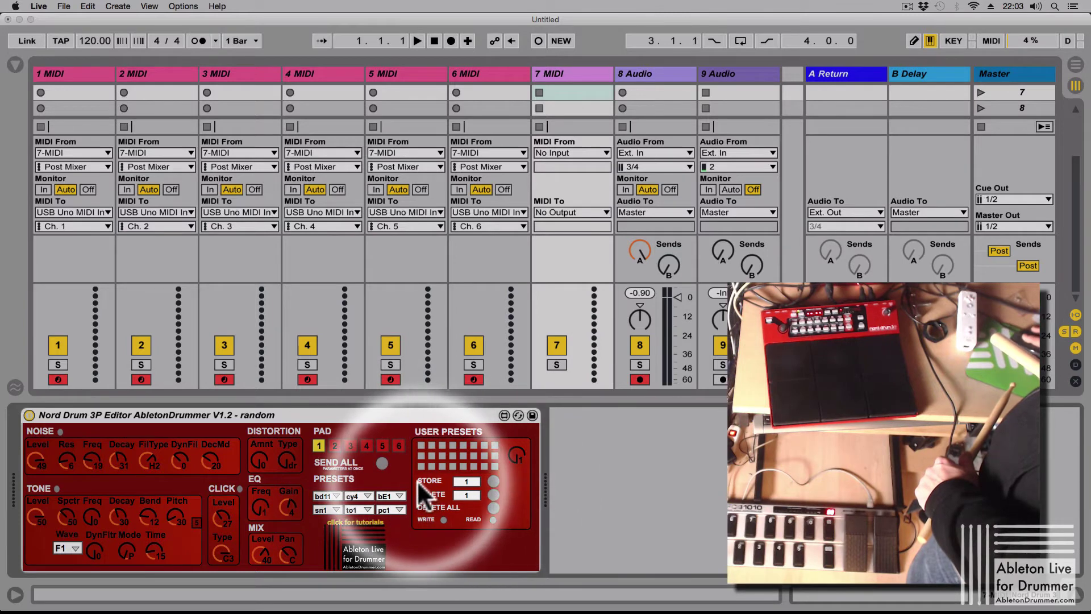
left_click(492, 480)
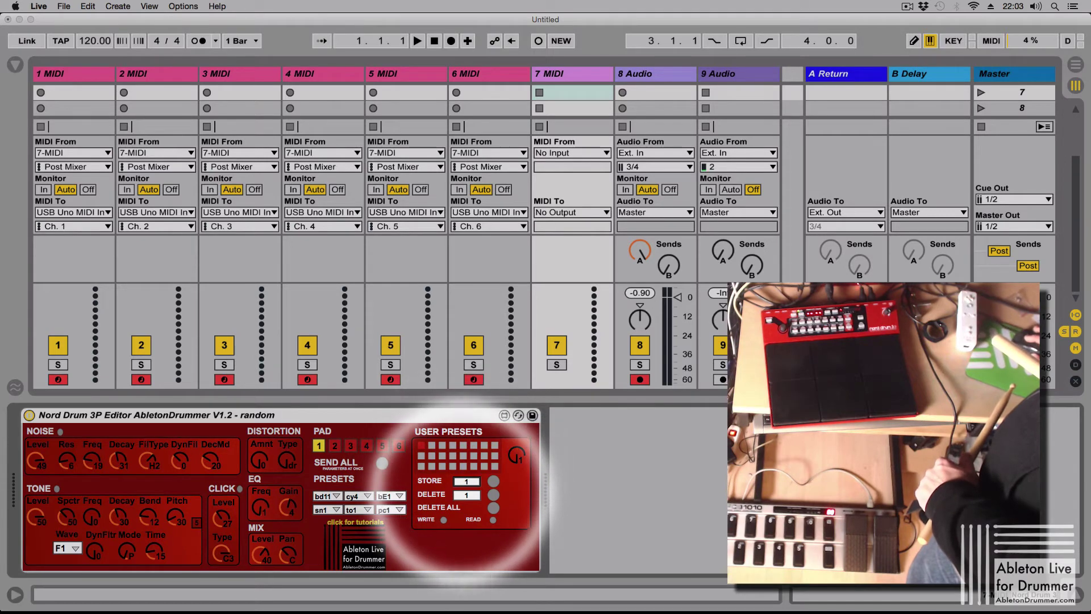
left_click_drag(466, 481, 464, 482)
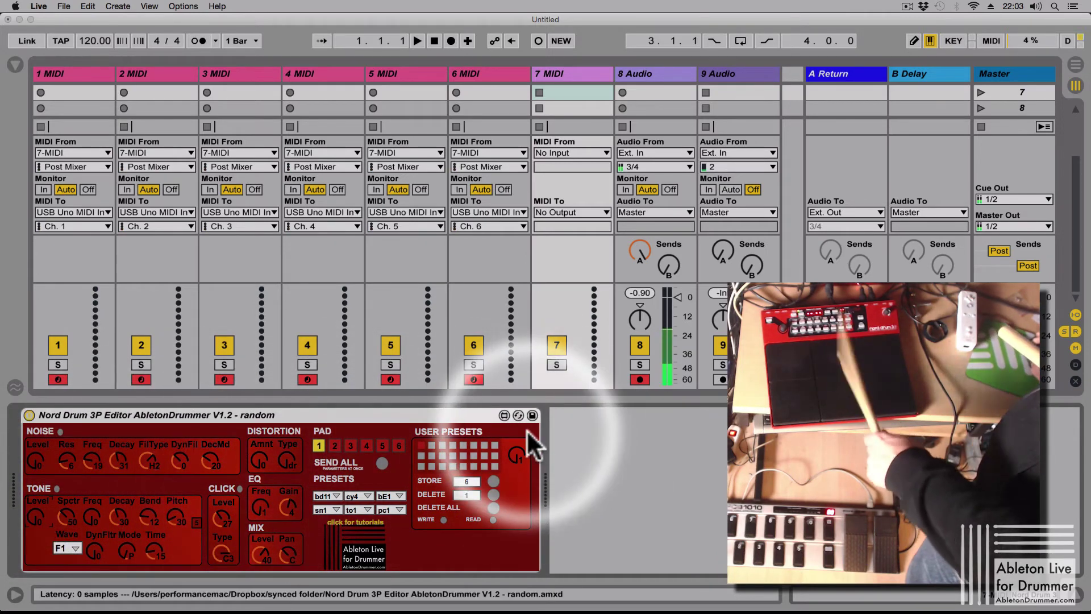
left_click(493, 481)
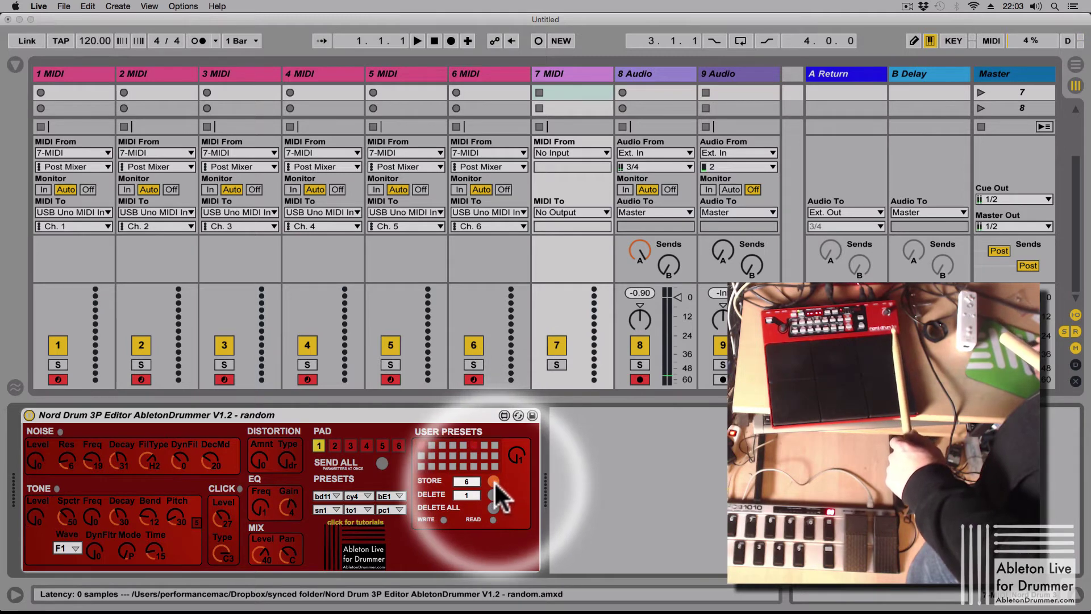
- Recall user presets 6, 1 and 6 to compare, and set the user-preset side knob to 14
left_click(474, 444)
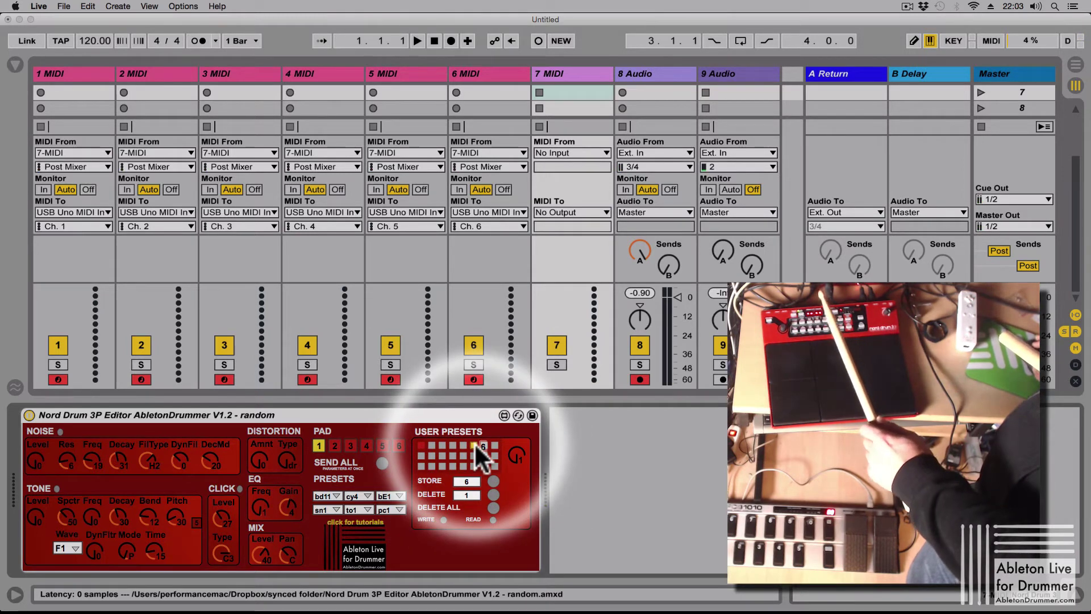
left_click(421, 444)
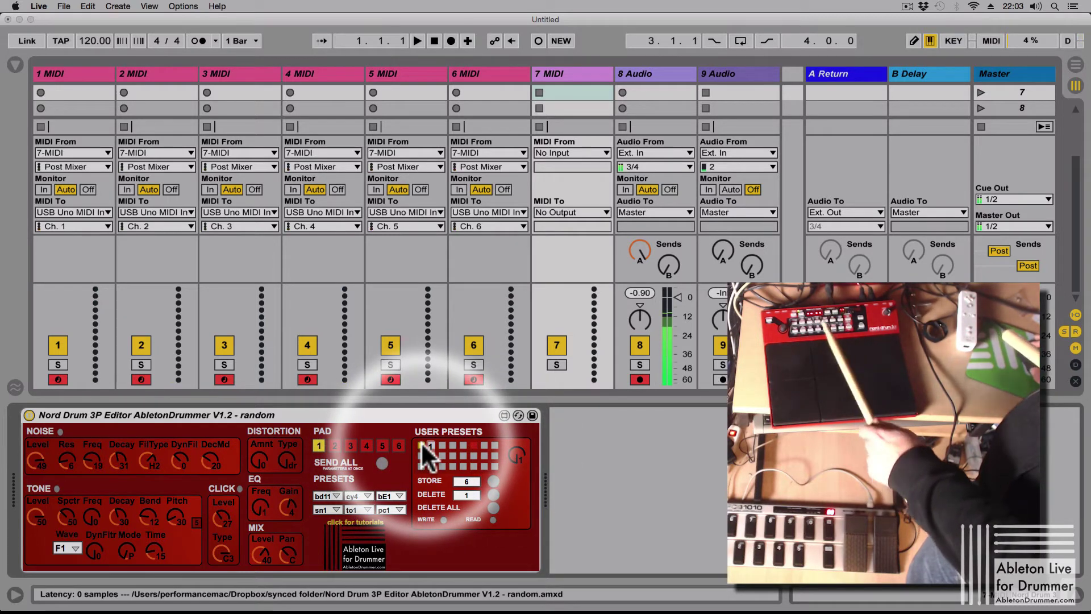
left_click(474, 445)
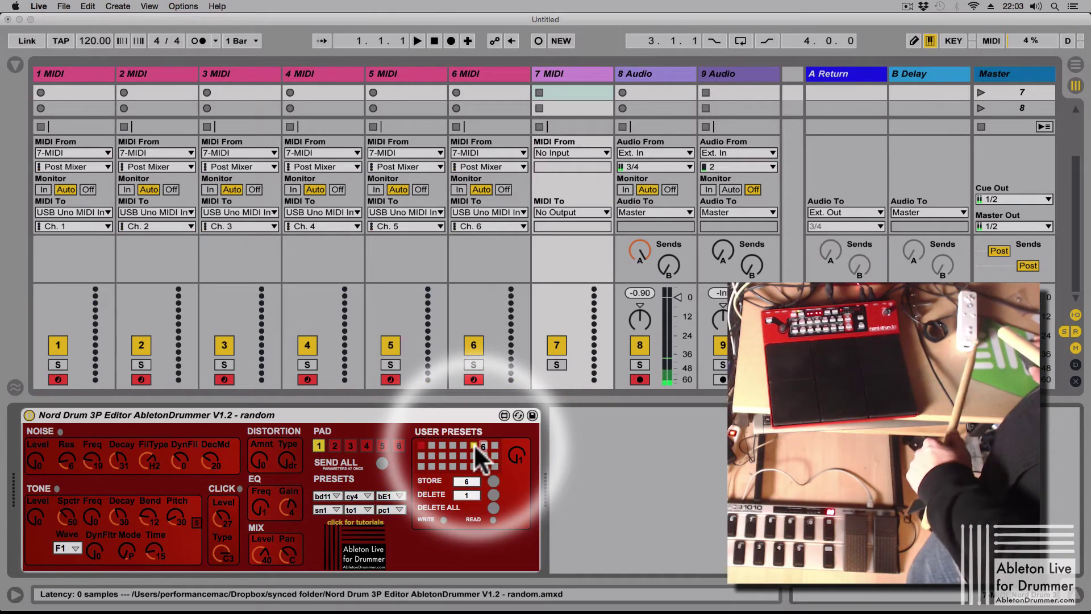
mouse_move(519, 452)
left_mouse_down()
mouse_move(520, 426)
mouse_move(520, 454)
left_mouse_up()
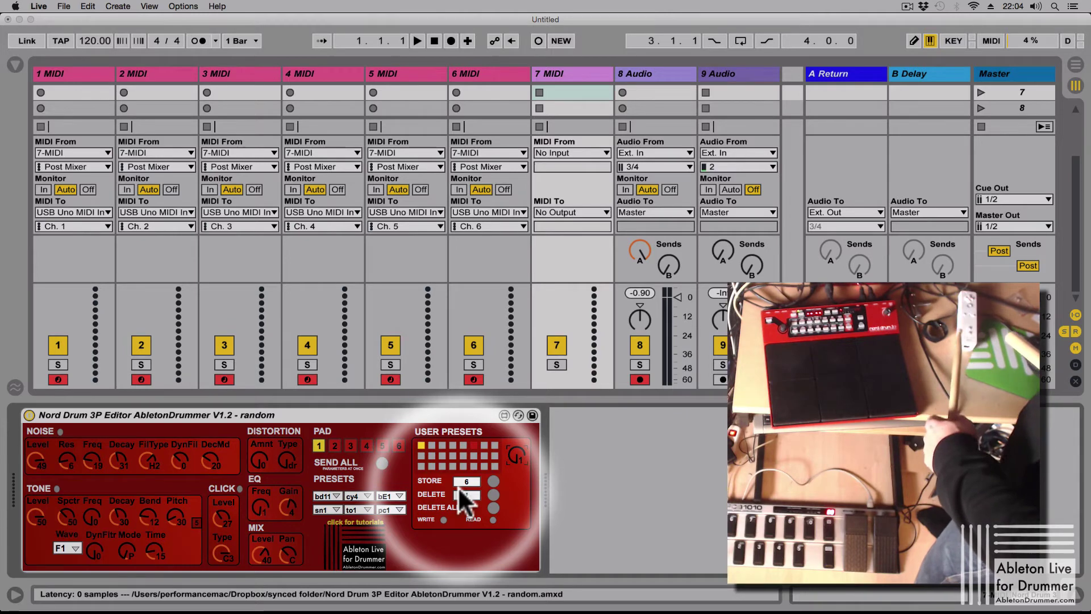
left_click(488, 482)
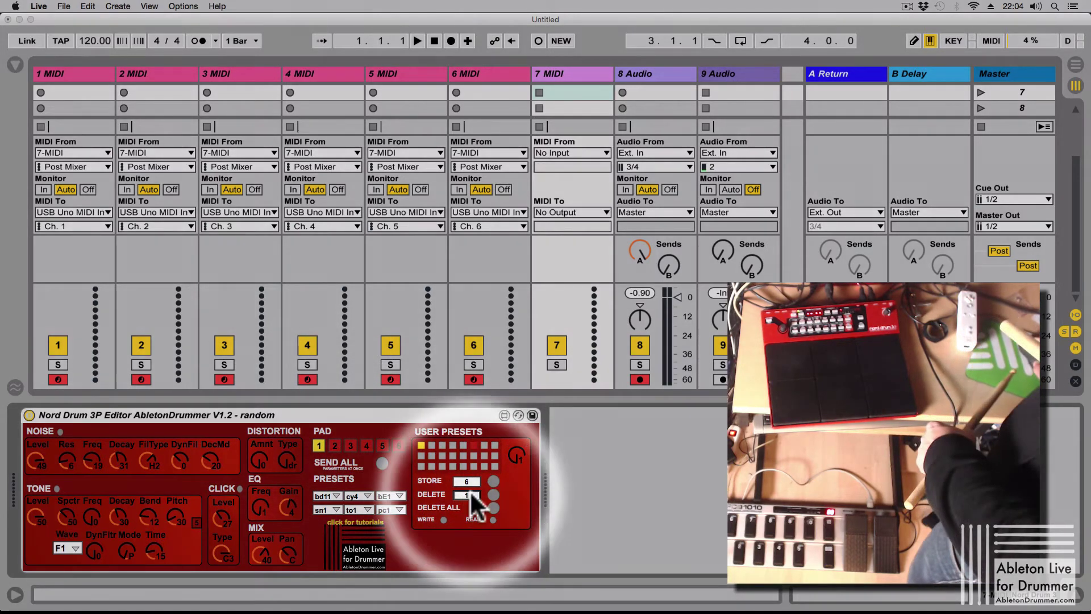
left_click_drag(465, 479, 470, 472)
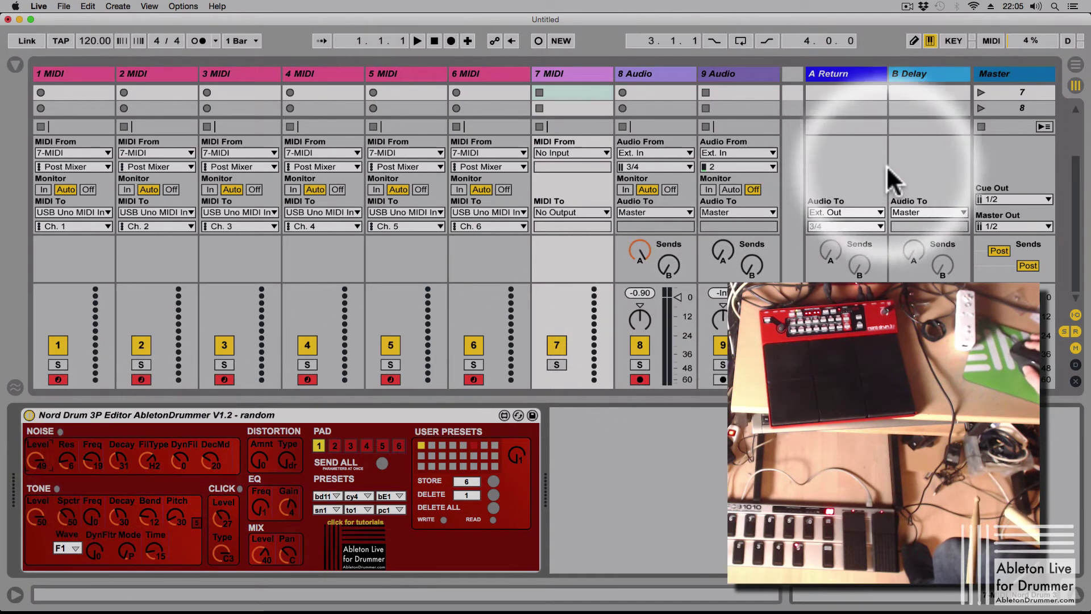
- MIDI-map the Nord Drum editor's NOISE Level knob to the external controller
left_click(990, 40)
left_click(46, 468)
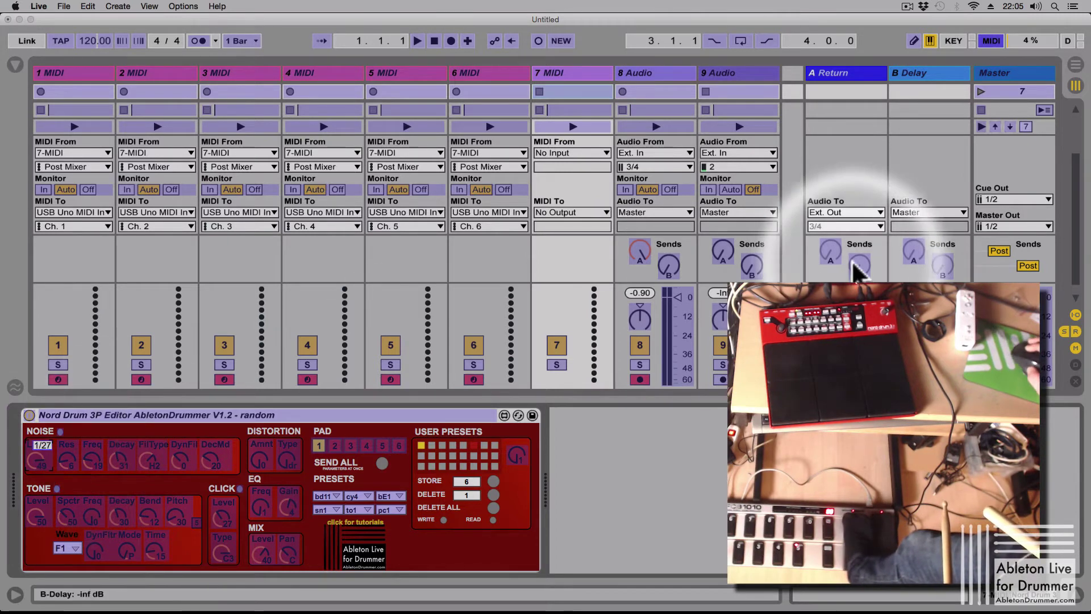
left_click(991, 40)
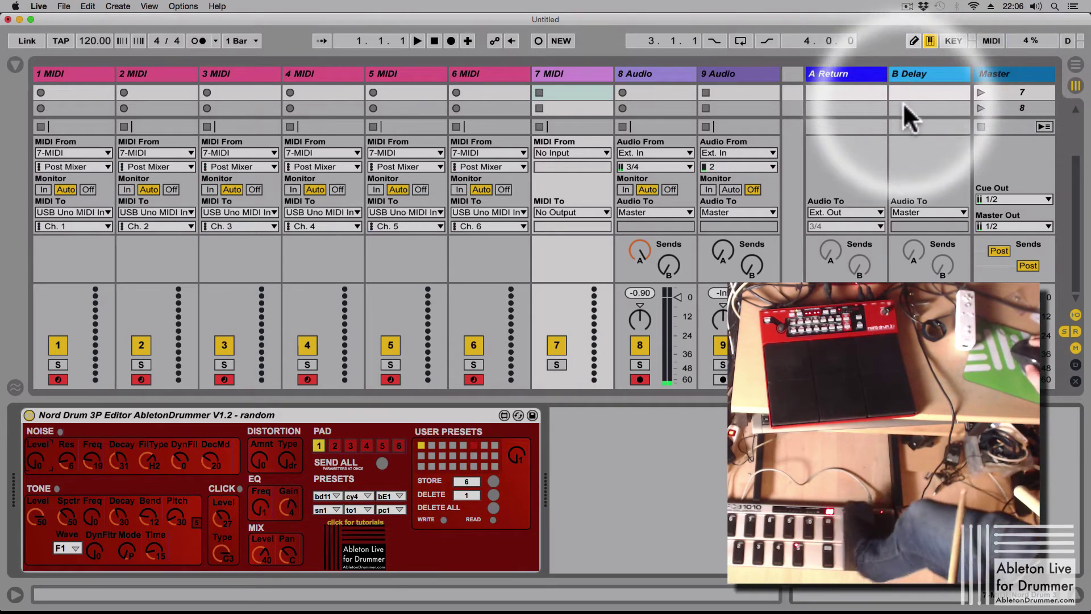
- Create a MIDI clip on track 7 and draw a two-peak Nord Drum Level envelope
double_click(574, 92)
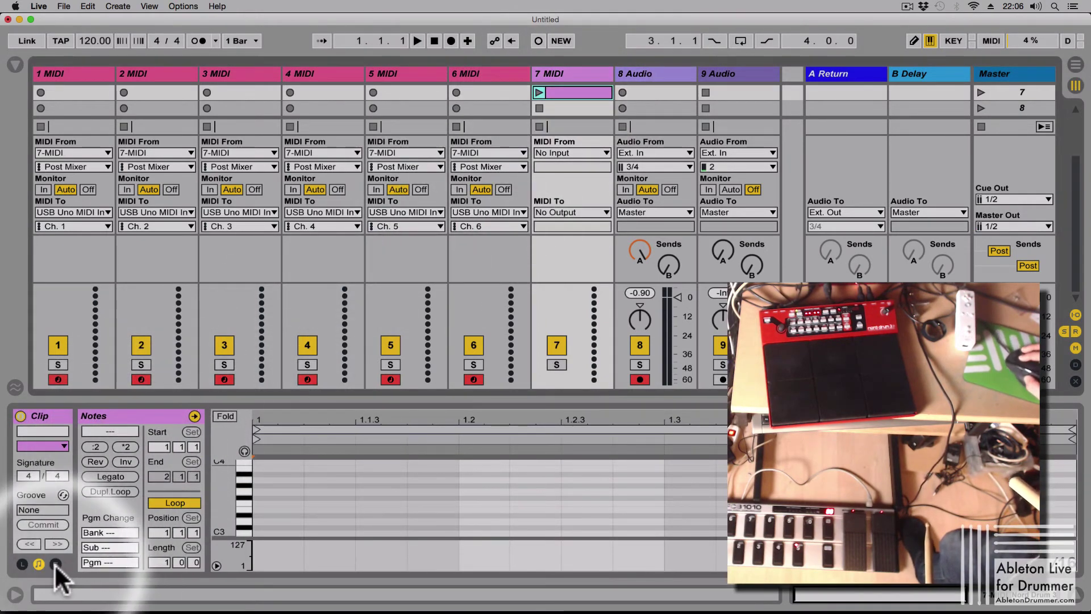
left_click(55, 564)
left_click(237, 447)
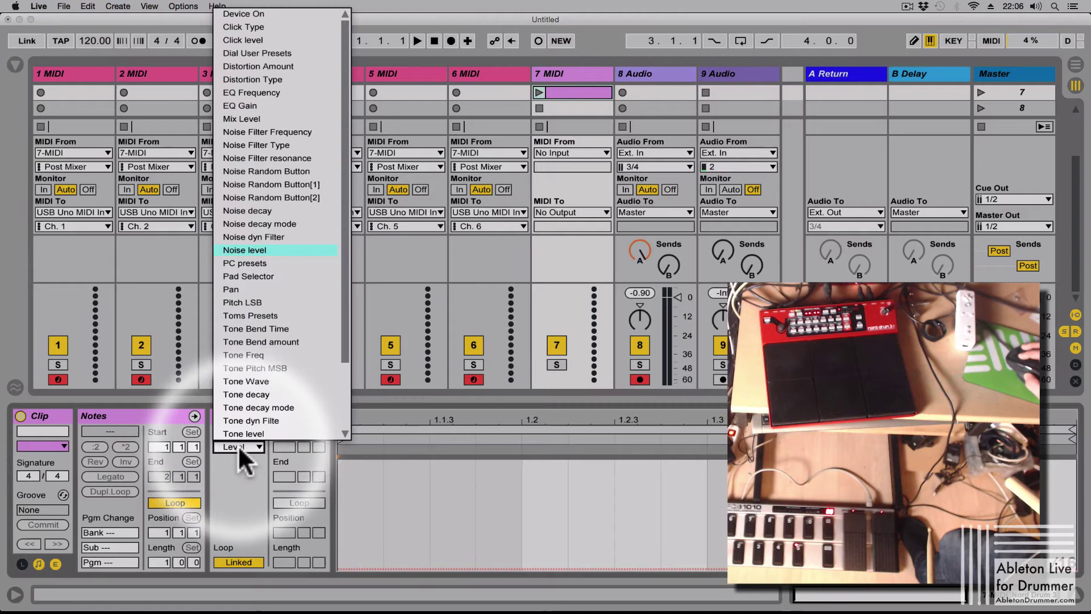
left_click(238, 444)
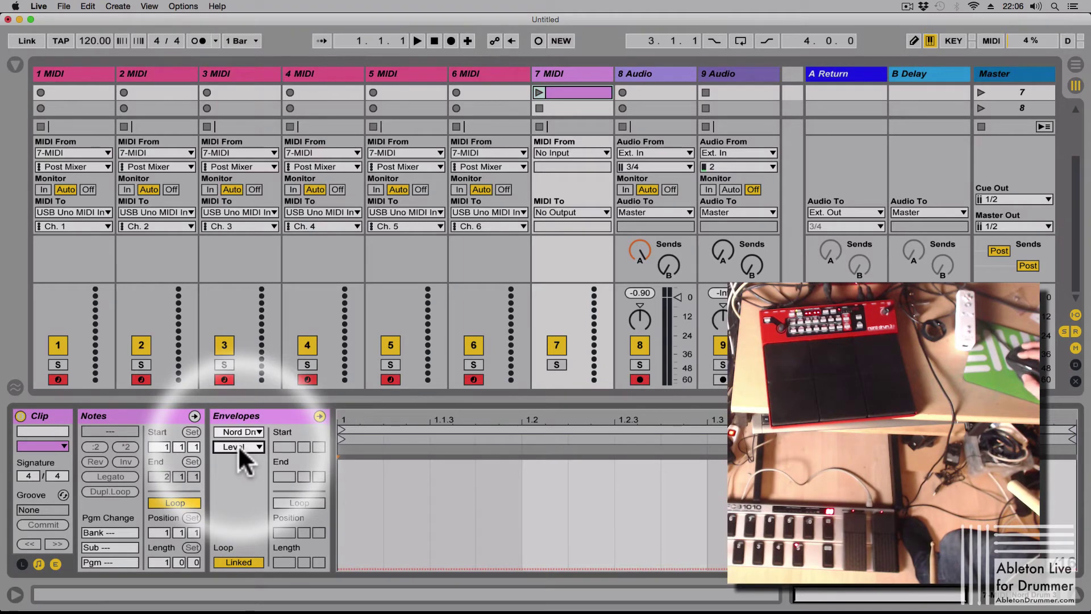
left_click(381, 569)
left_click_drag(418, 568, 534, 568)
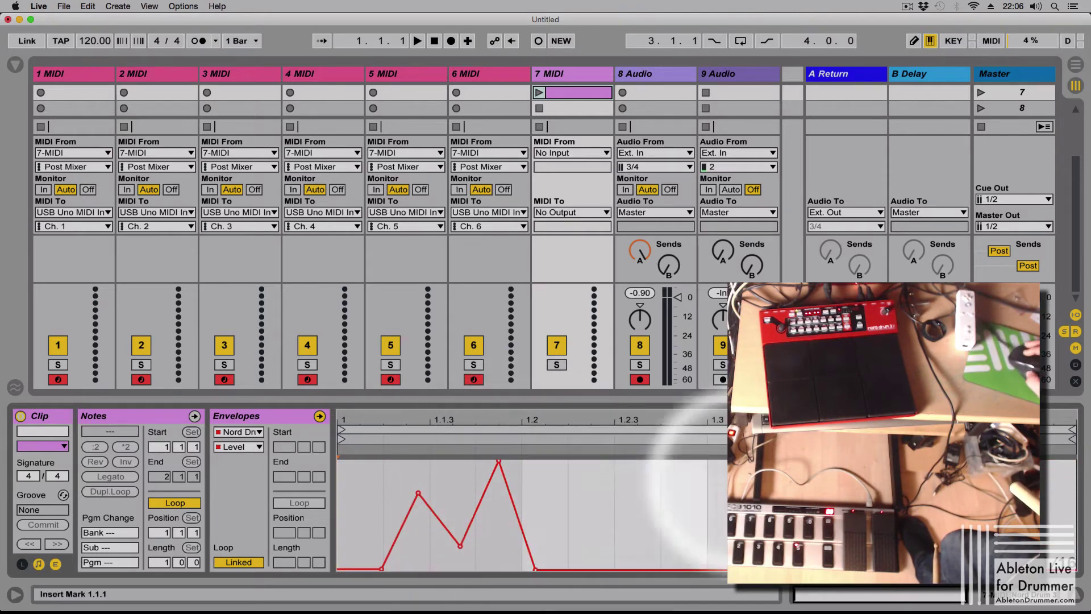
- Shorten the clip loop to end at 1.2.2, play it back, and show the Nord Drum editor
left_click_drag(1072, 432, 571, 490)
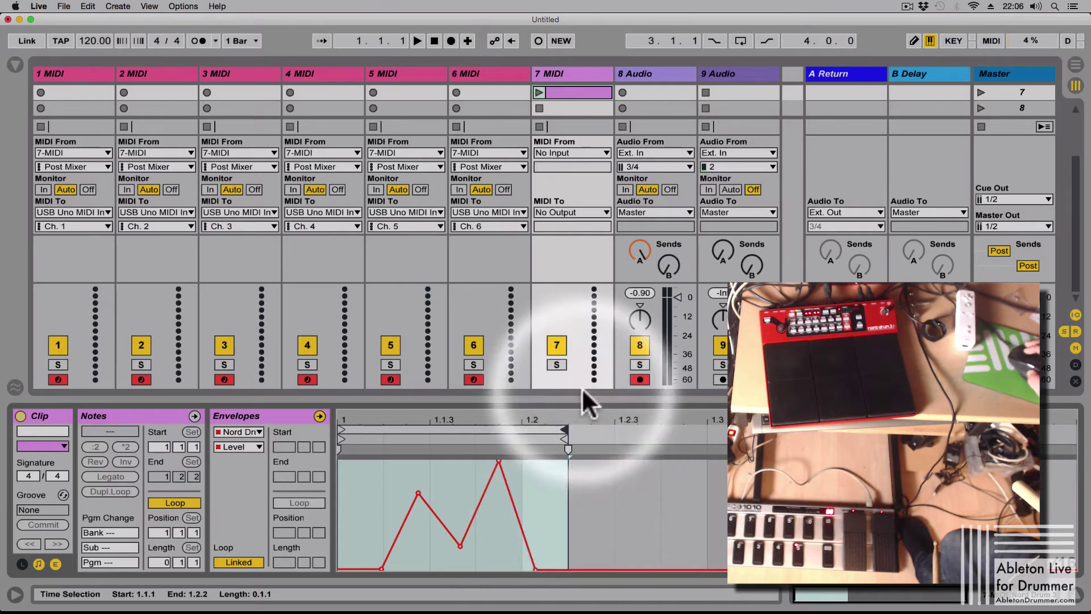
left_click(537, 91)
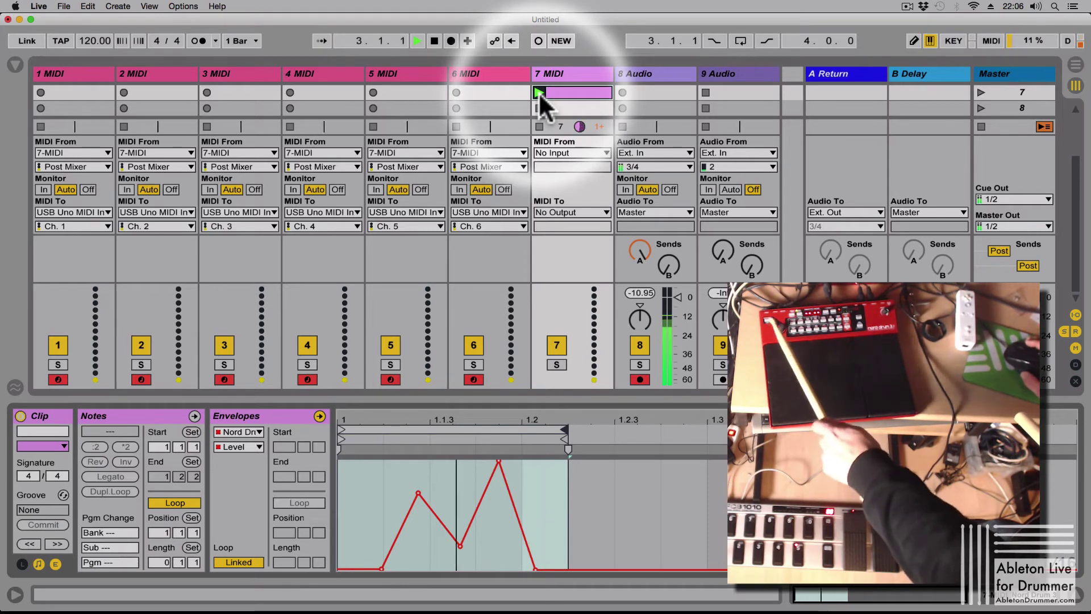
left_click(540, 126)
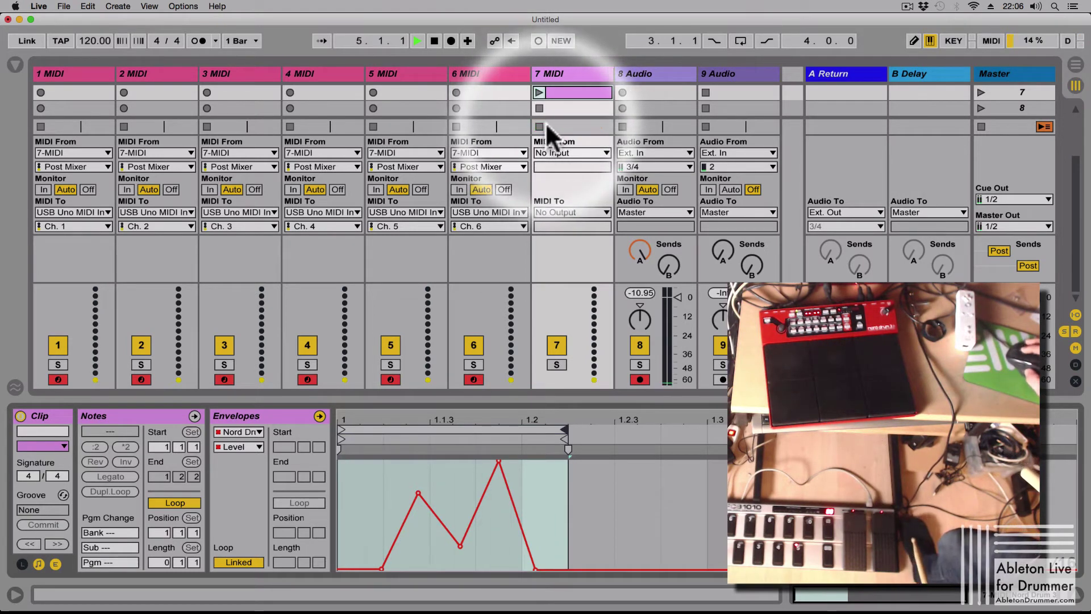
left_click(553, 76)
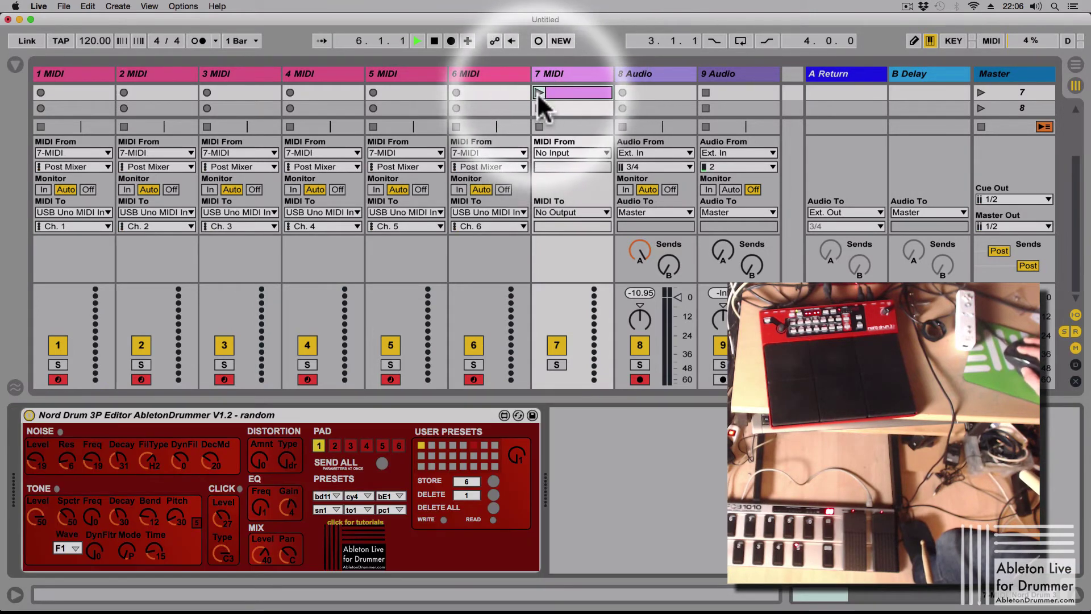
- Launch track 7's clip, lower Noise Level to about 16, and randomize Tone three times
left_click(537, 92)
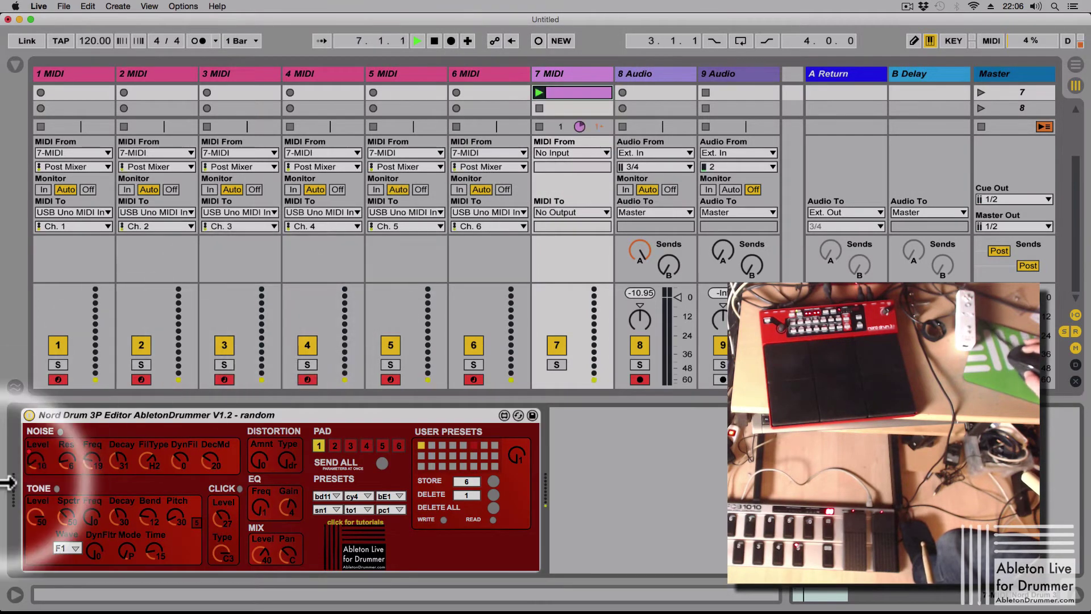
left_click_drag(41, 455, 35, 461)
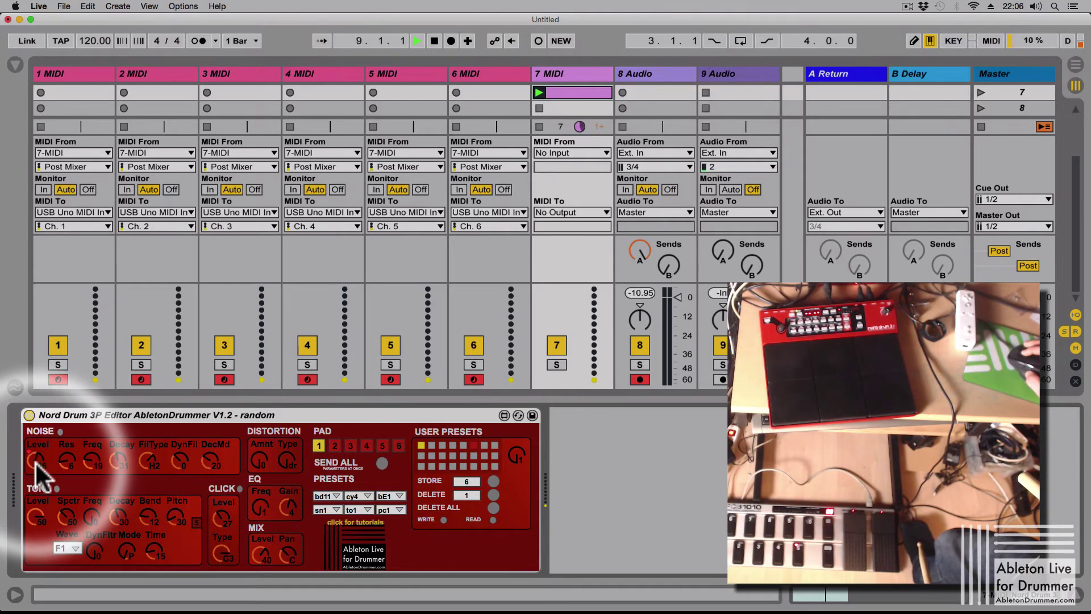
left_click(536, 376)
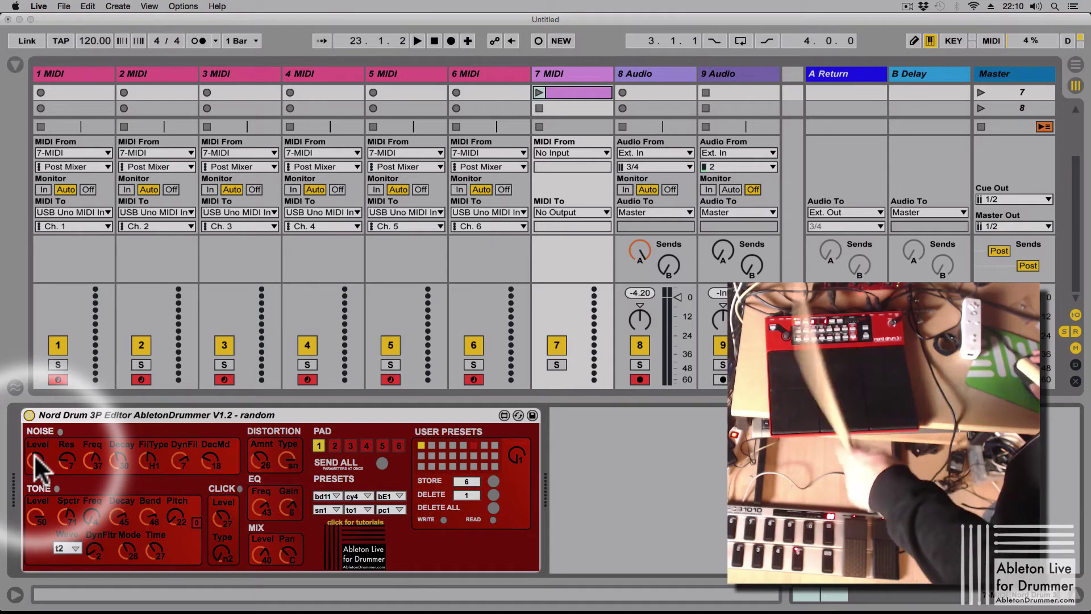
left_click(56, 487)
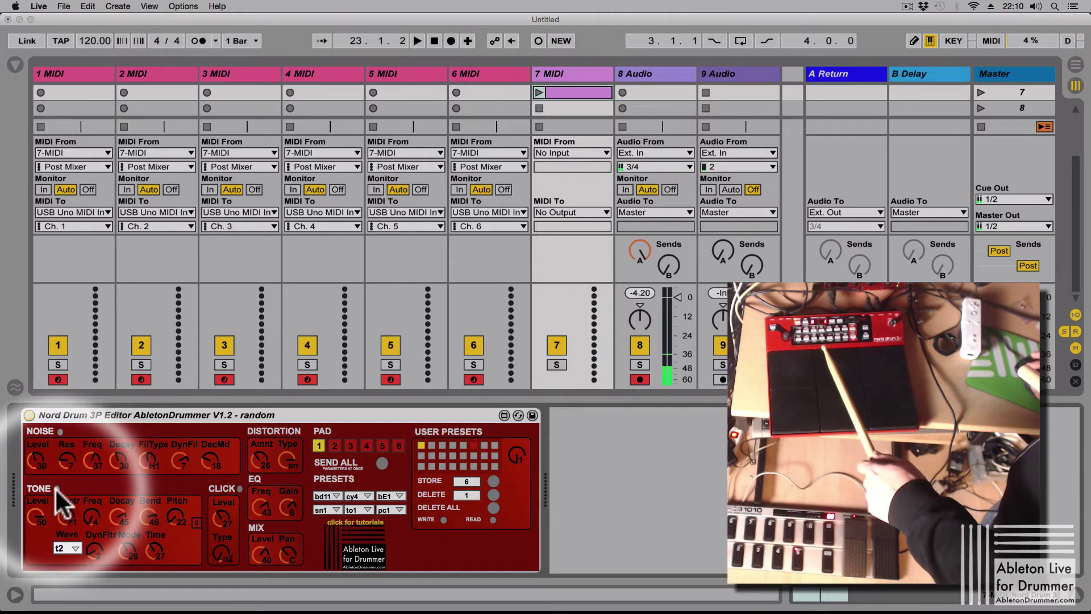
left_click(57, 488)
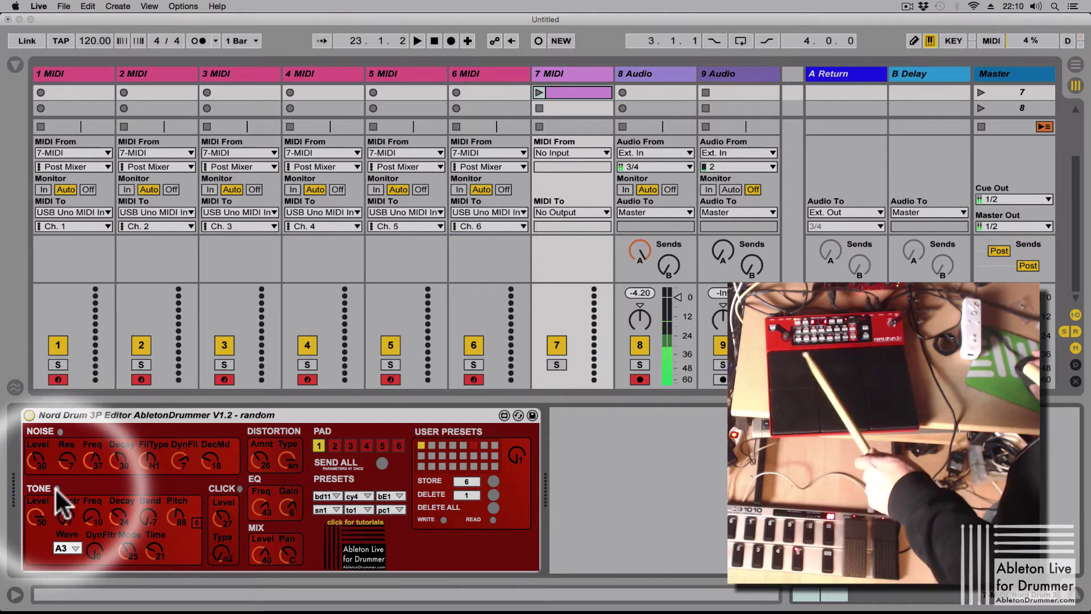
left_click(56, 487)
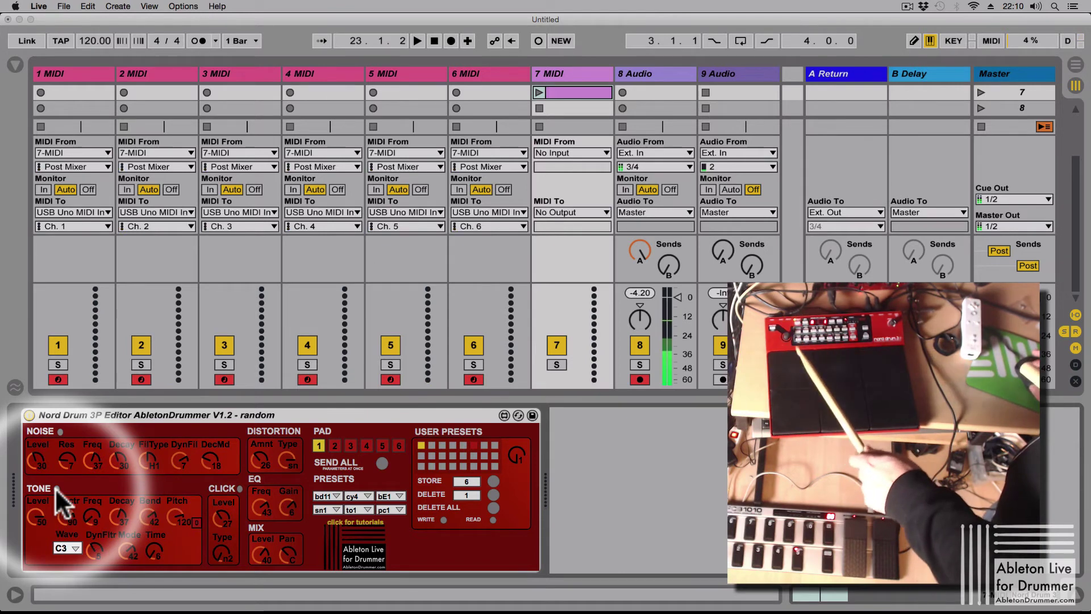
- Randomize the Distortion, EQ and Click settings three times
left_click(239, 488)
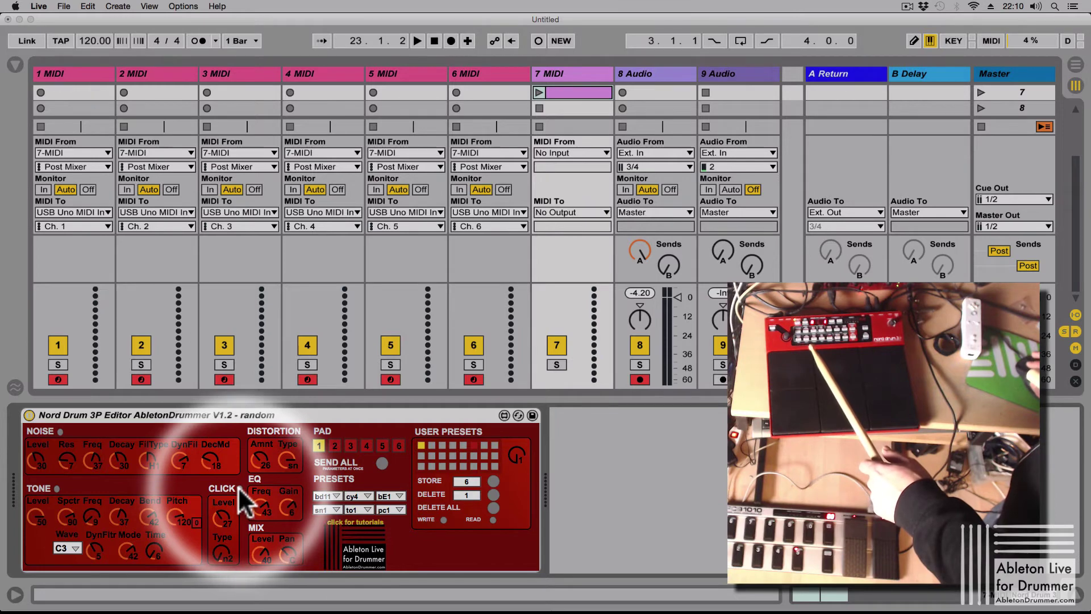
left_click(238, 487)
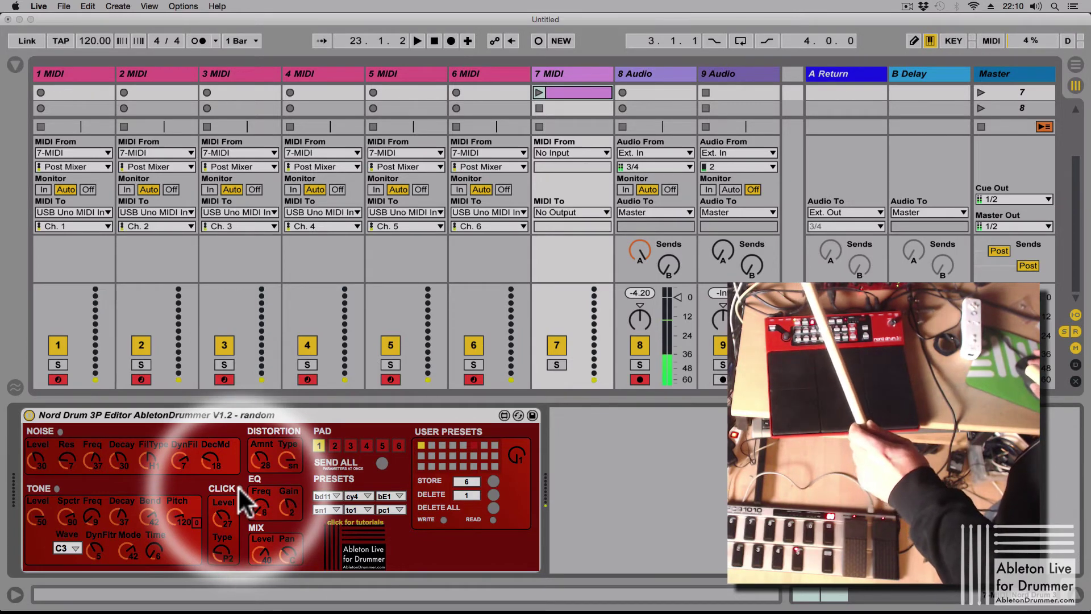
left_click(238, 488)
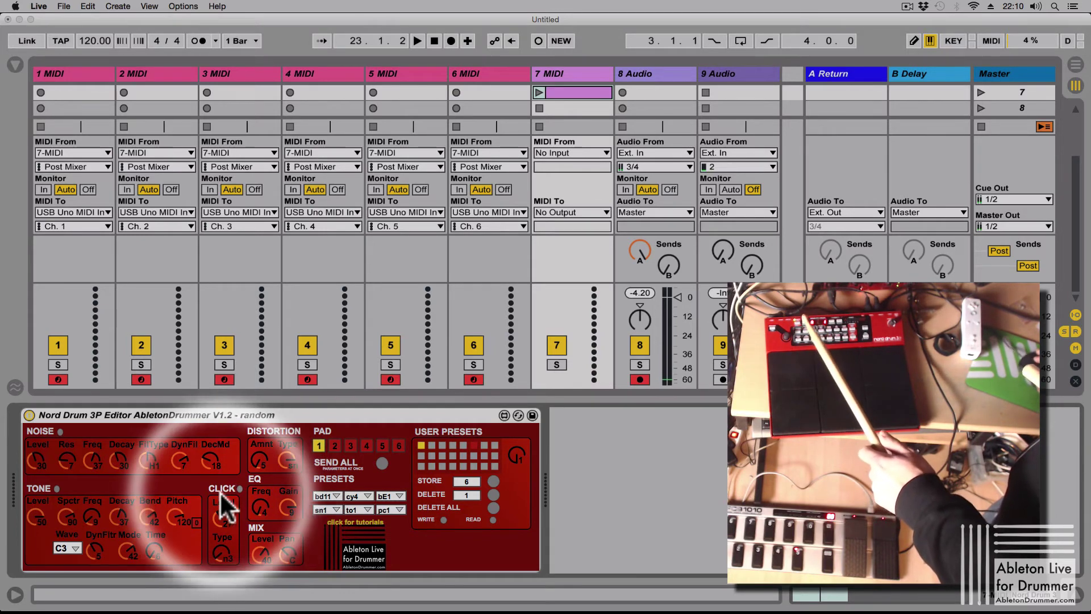
- Assign the NOISE, TONE and CLICK randomize dots each to its own foot pedal
left_click(990, 41)
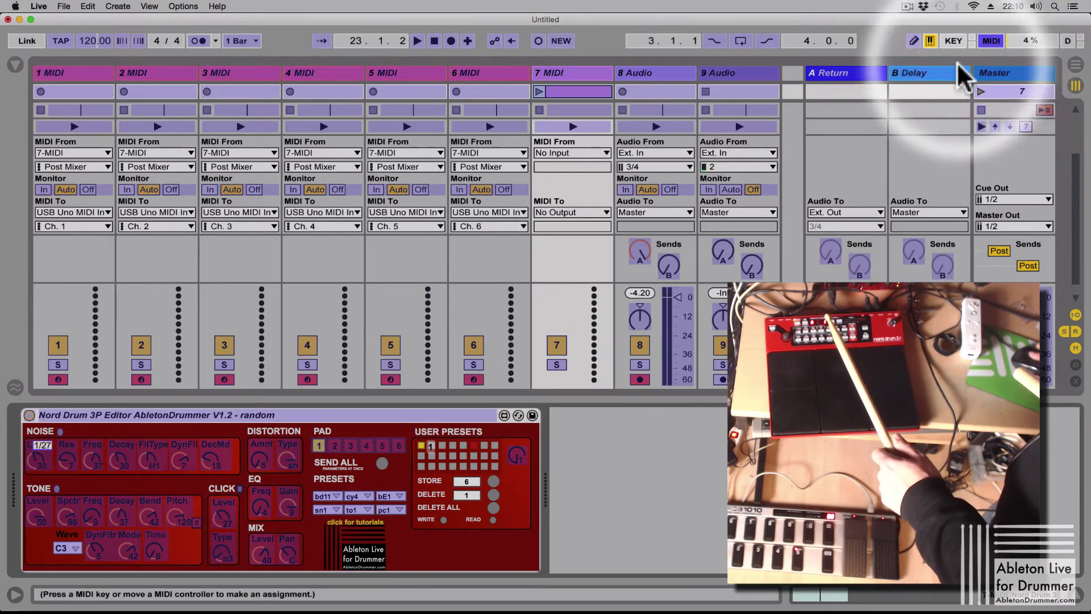
left_click(46, 462)
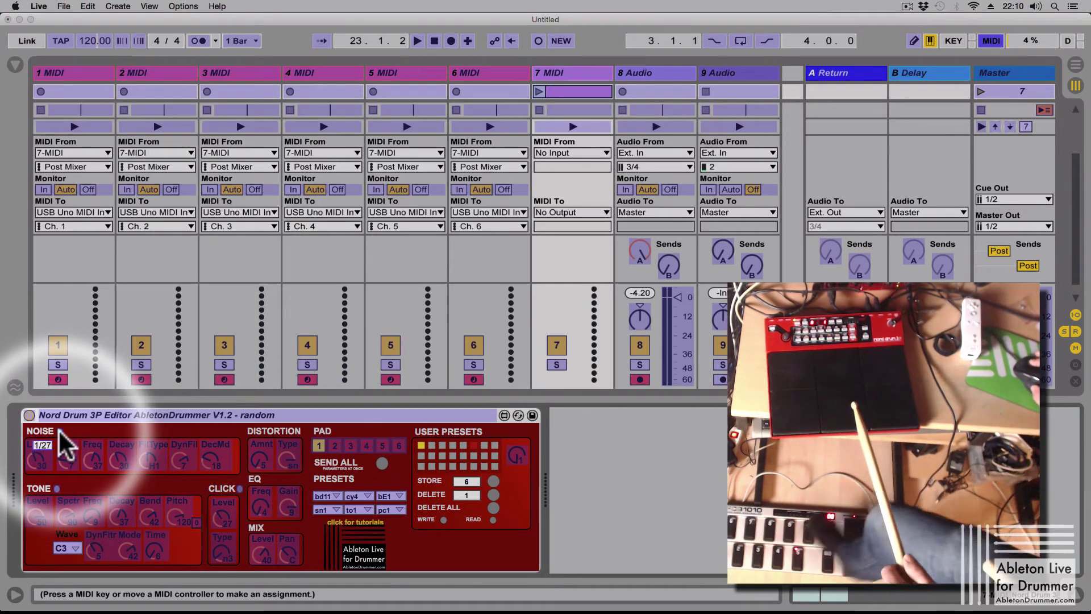
left_click(58, 431)
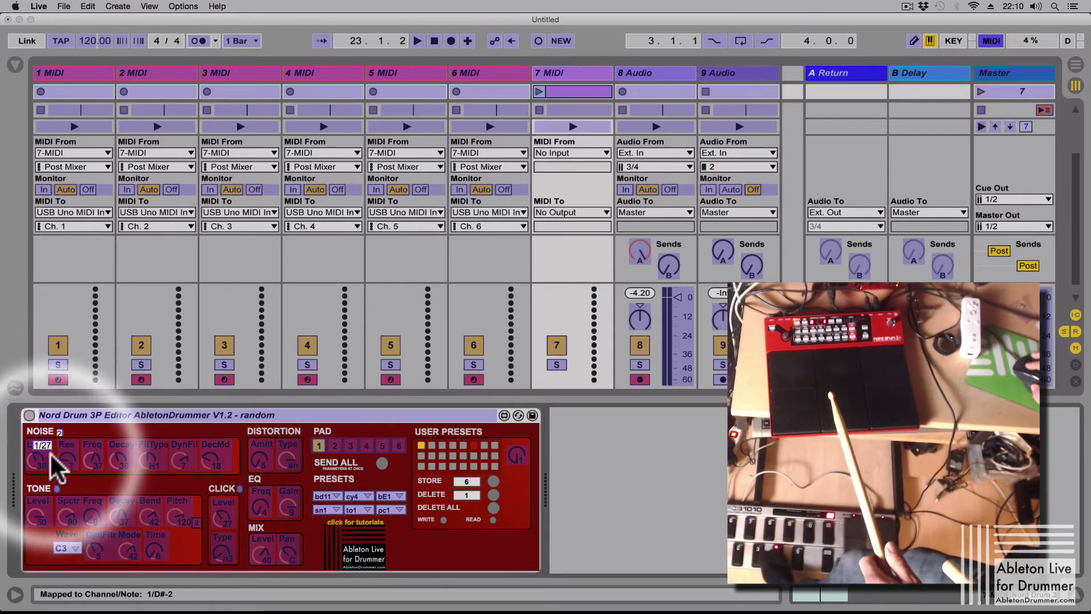
left_click(55, 487)
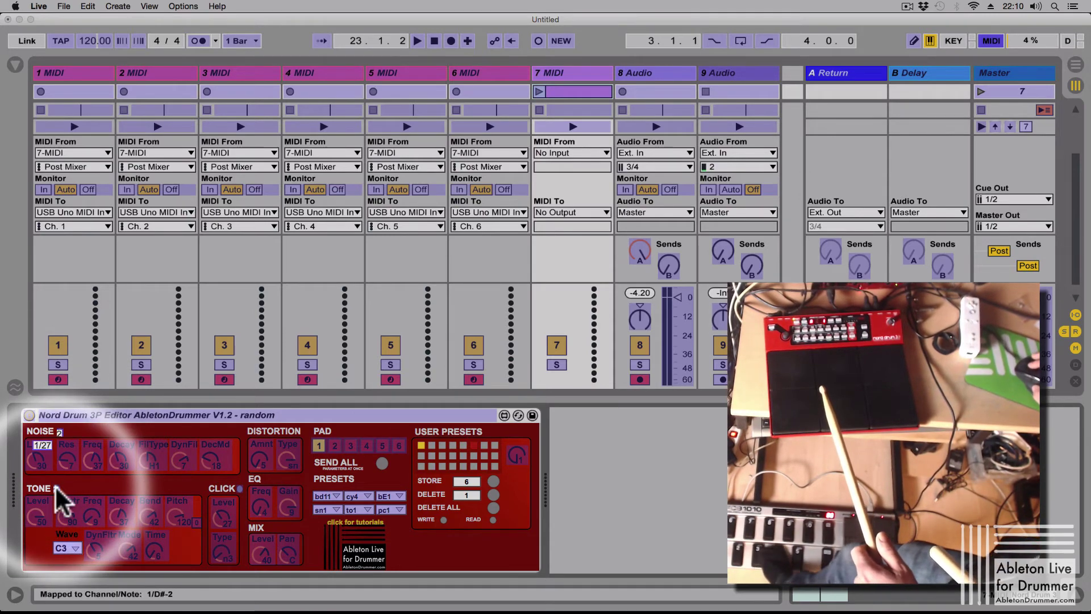
left_click(239, 489)
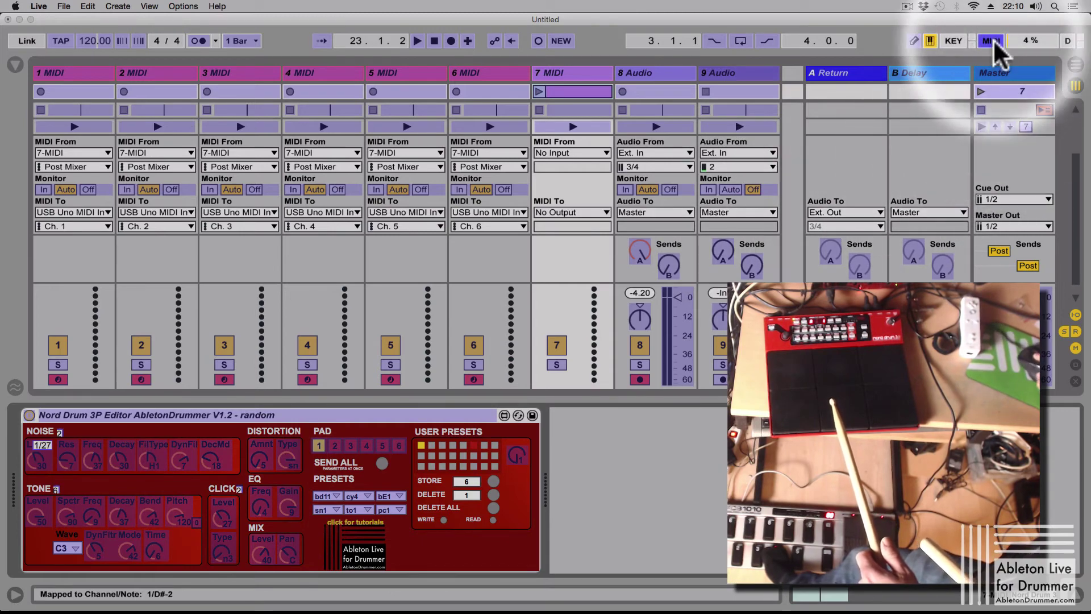
left_click(994, 40)
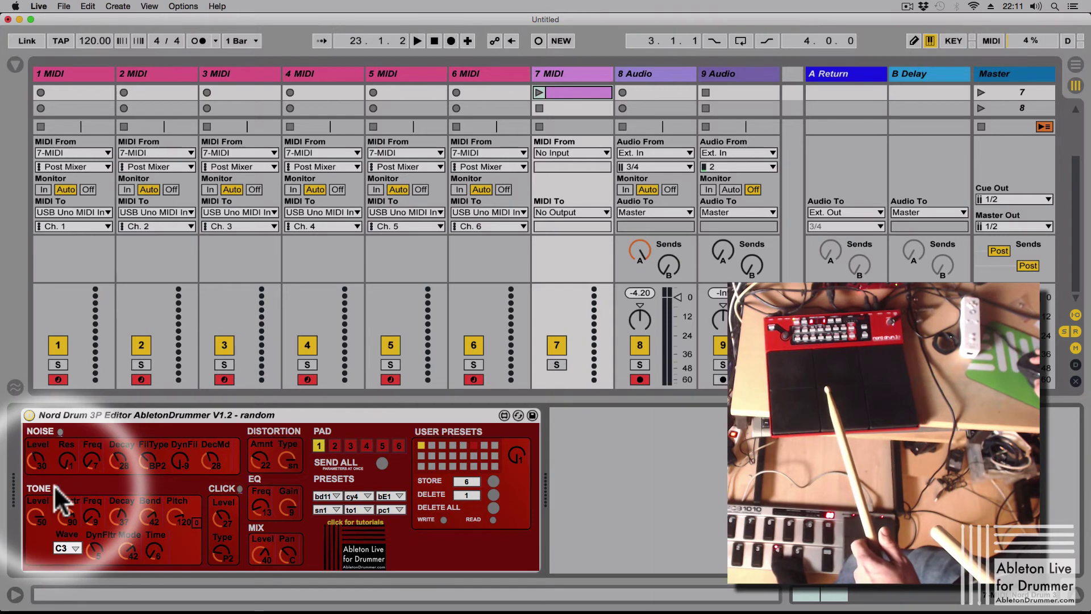
left_click(990, 41)
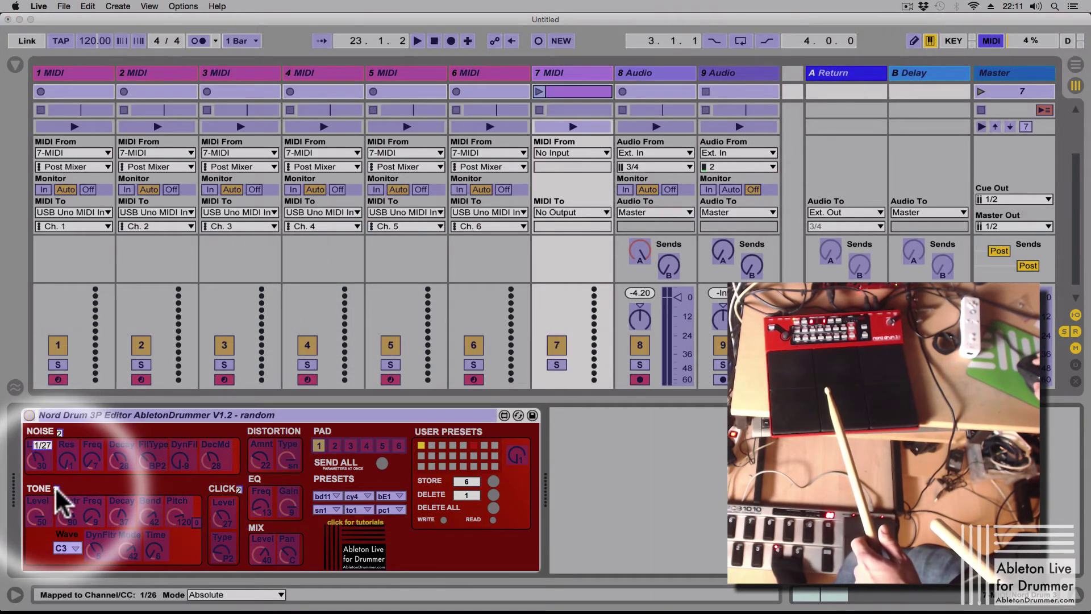
left_click(990, 41)
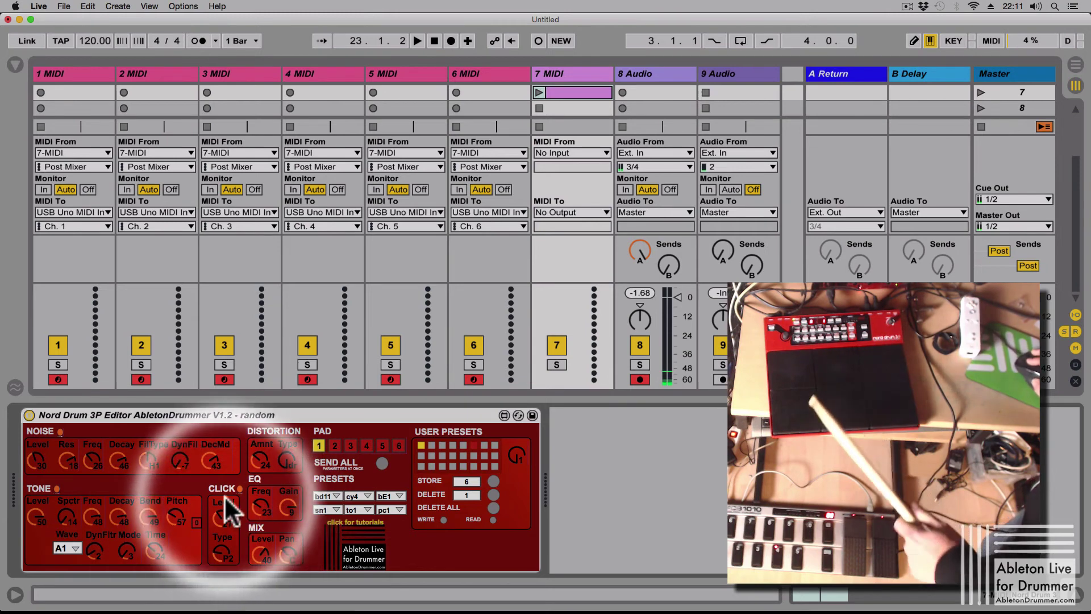
- Randomize the Click, Tone and Noise sections once each for a new pad sound
left_click(239, 487)
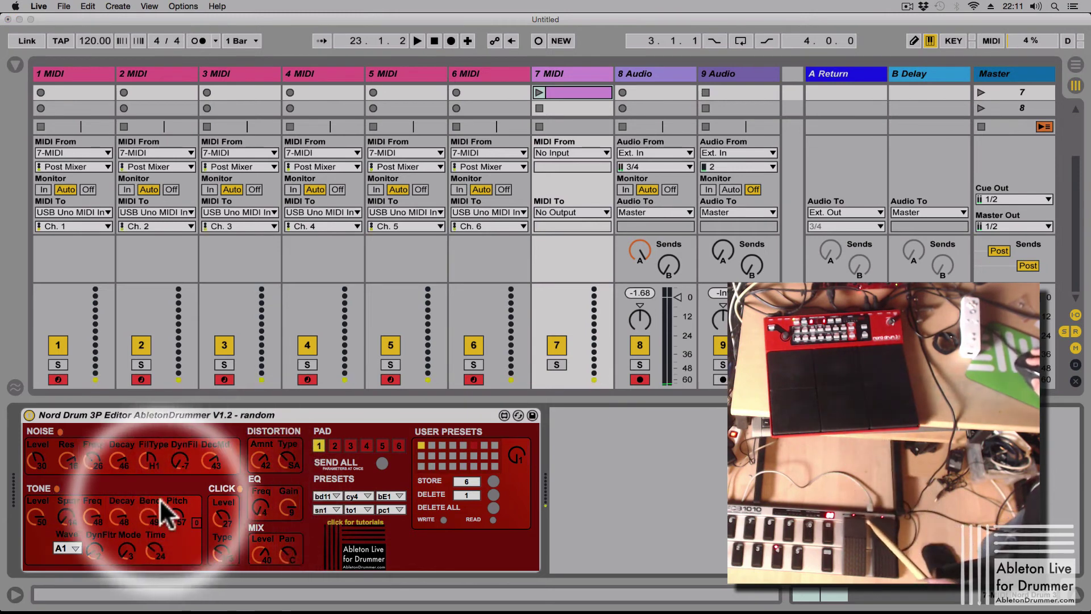
left_click(56, 488)
left_click(60, 430)
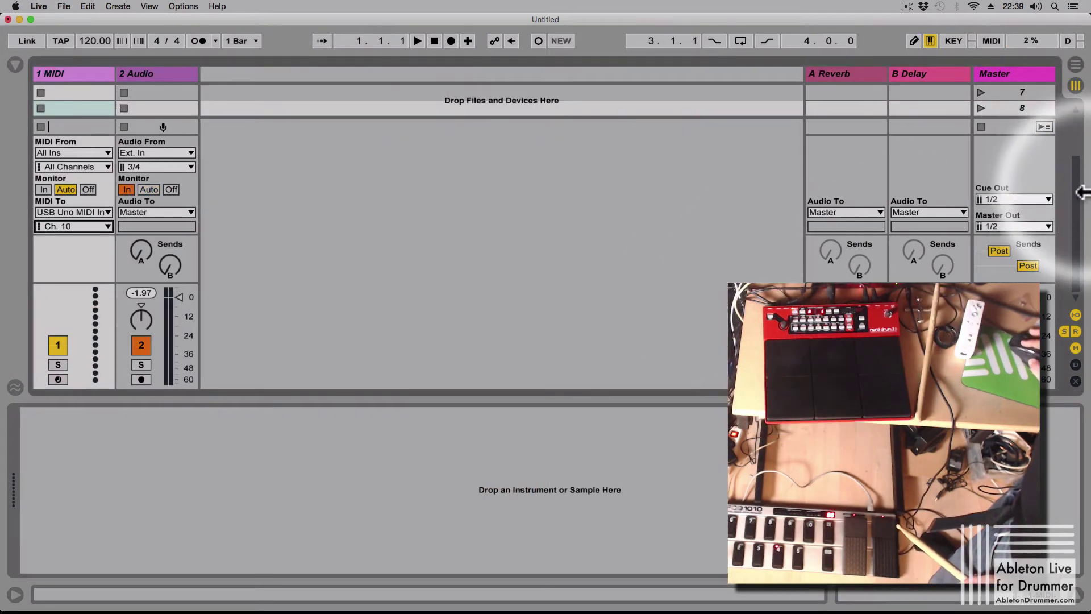
- Drag the Nord Drum 3P RevDel .amxd from Finder onto the 1 MIDI track
mouse_move(329, 596)
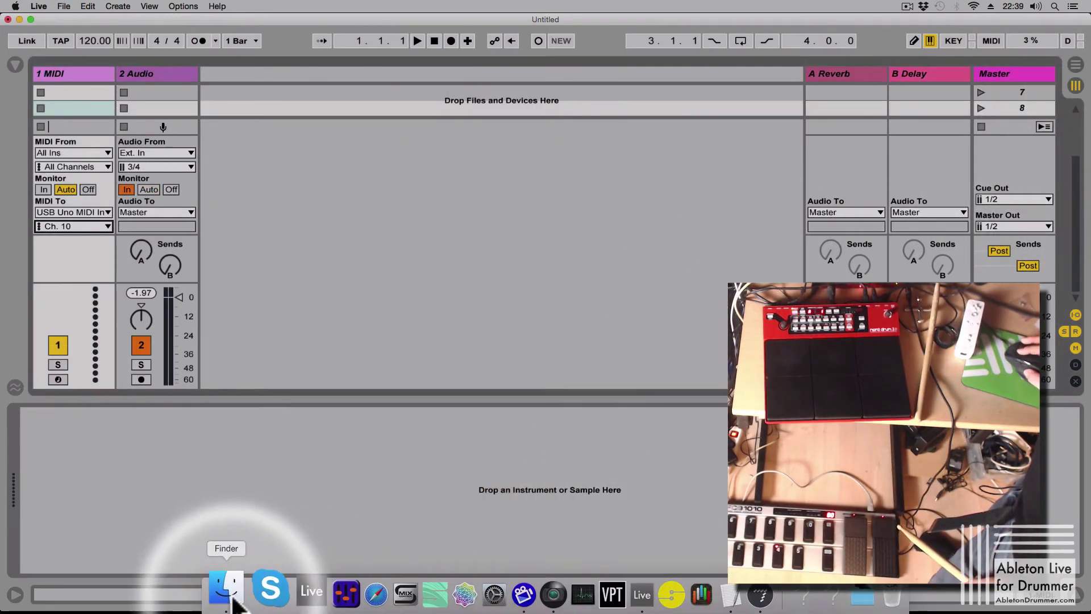
left_click(227, 591)
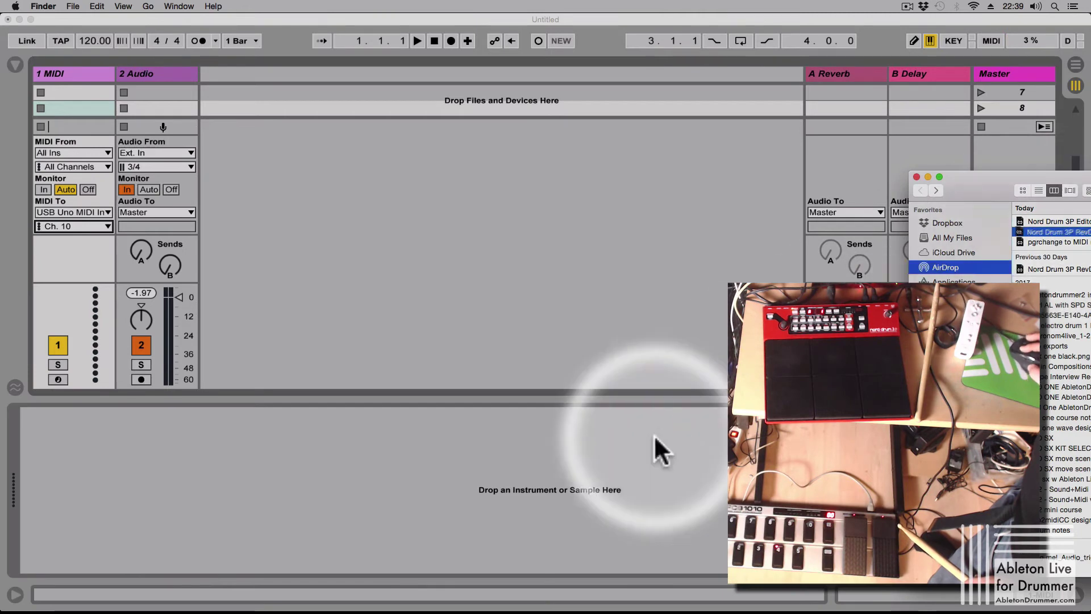
left_click_drag(659, 452, 531, 465)
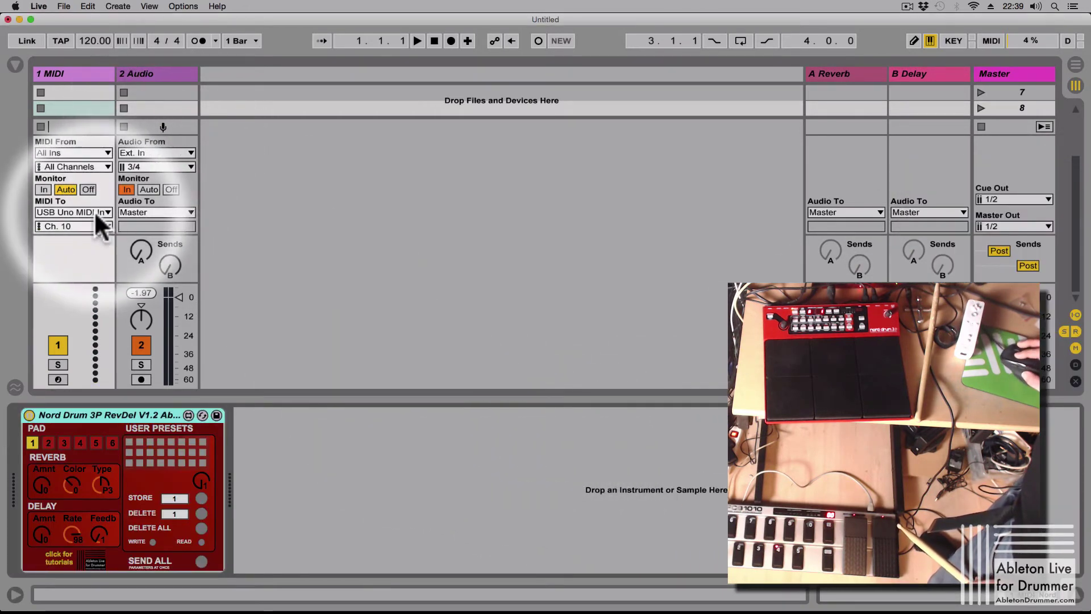
- Confirm the track outputs to USB Uno MIDI In on channel 10, and select pad 1
left_click(93, 210)
left_click(94, 210)
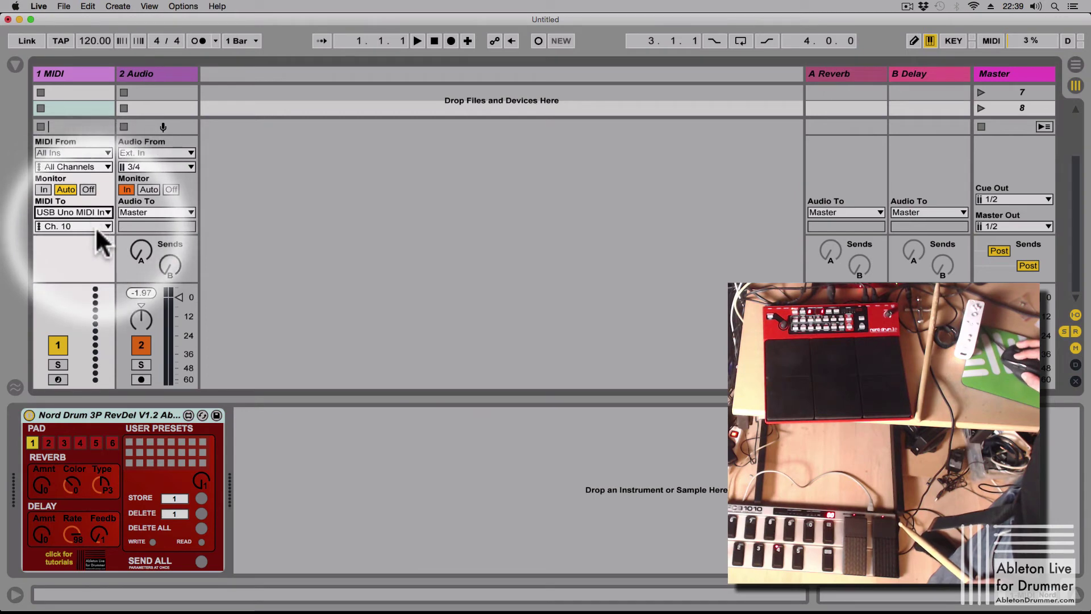
left_click(85, 225)
left_click(85, 225)
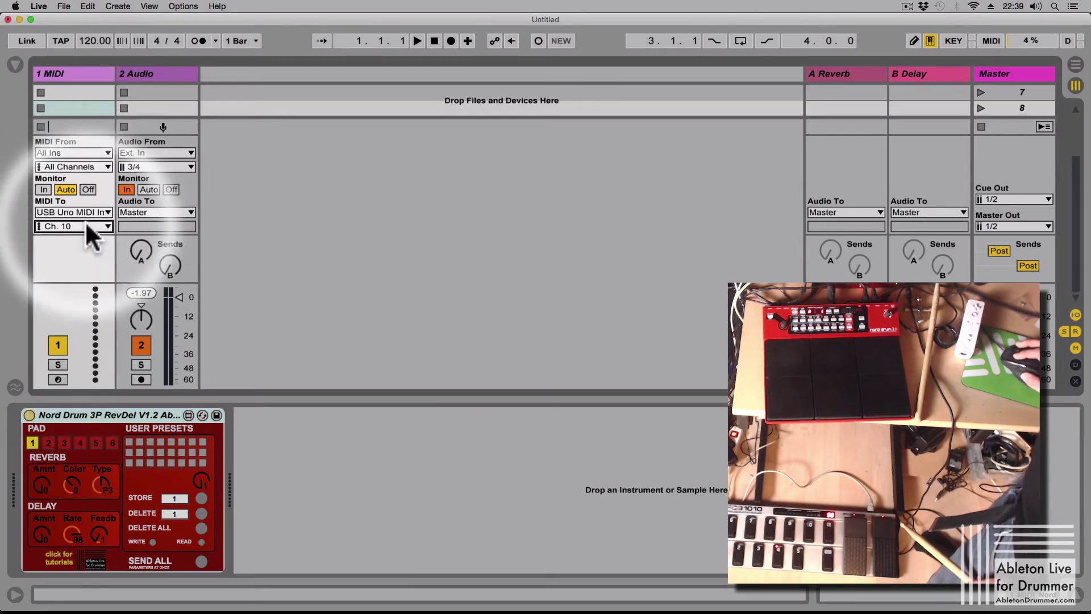
left_click(33, 443)
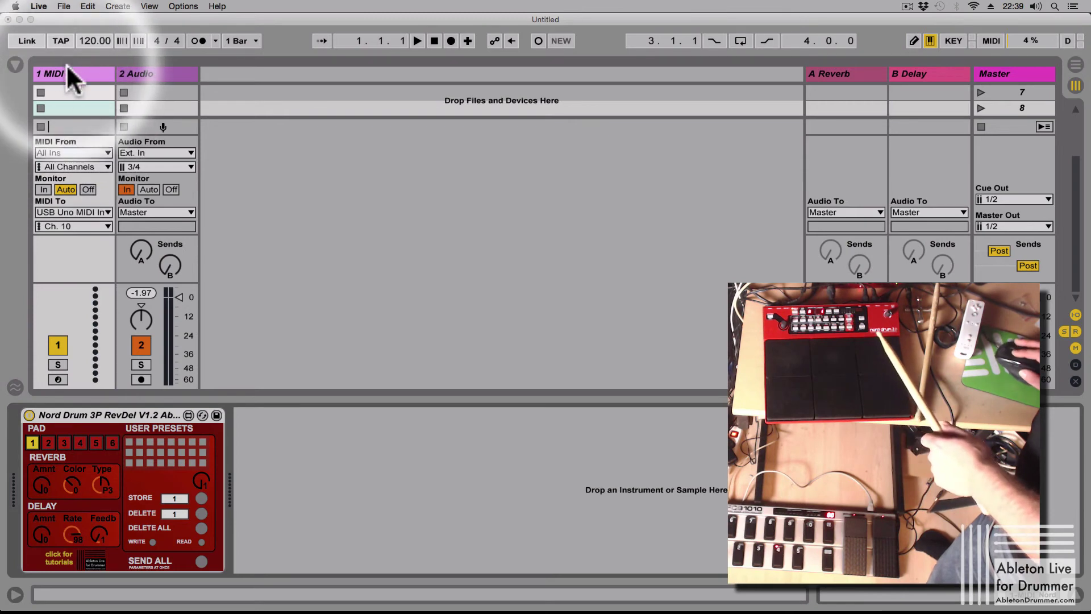
- On pad 1 of the RevDel device, raise reverb amount, delay amount to about 38, and feedback
left_click(67, 71)
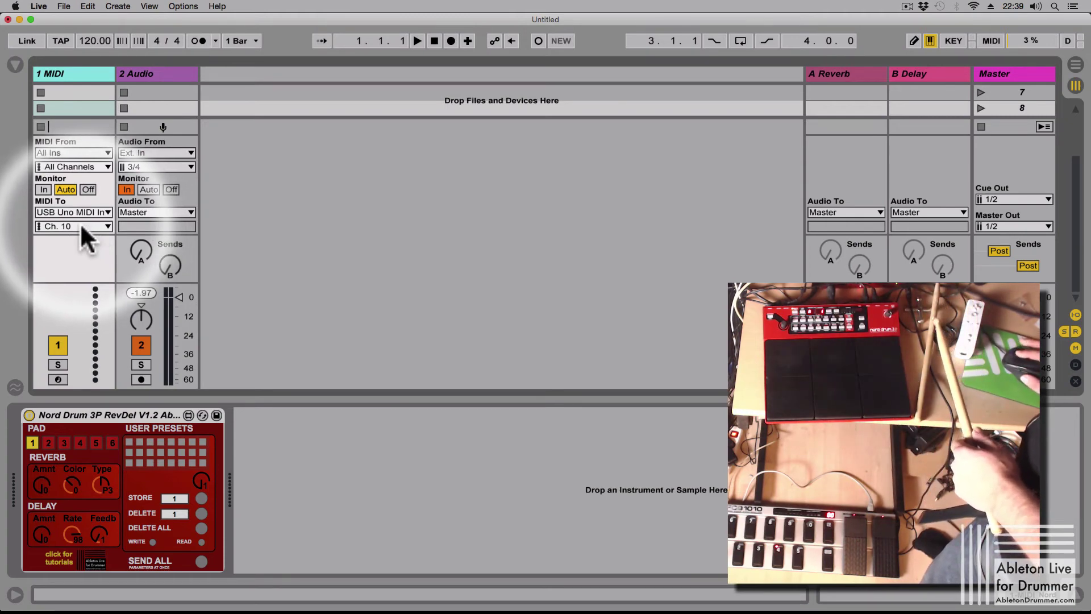
left_click(33, 442)
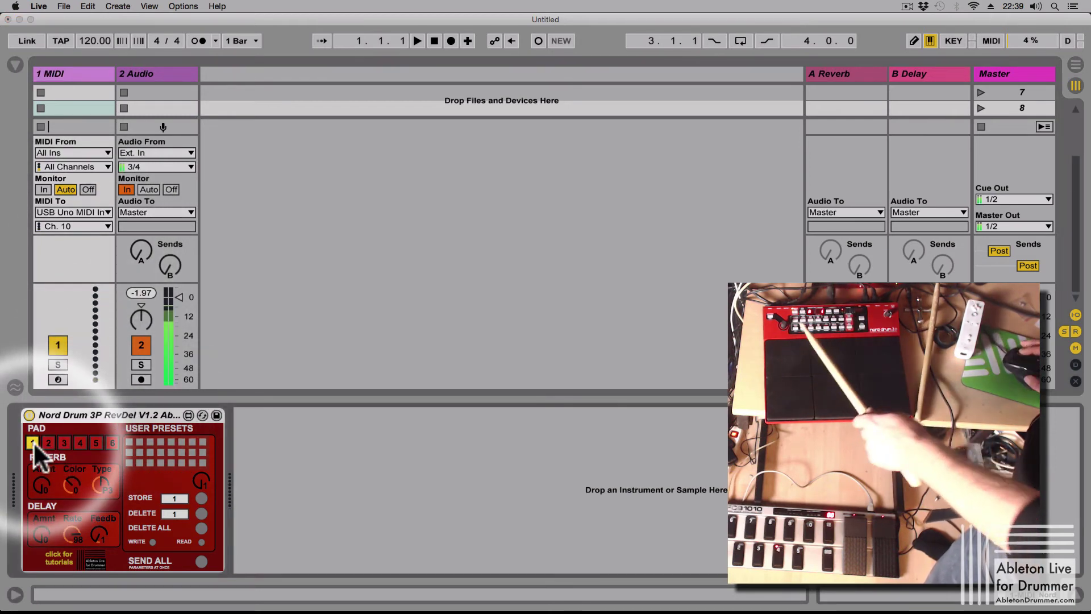
left_click_drag(42, 484, 49, 506)
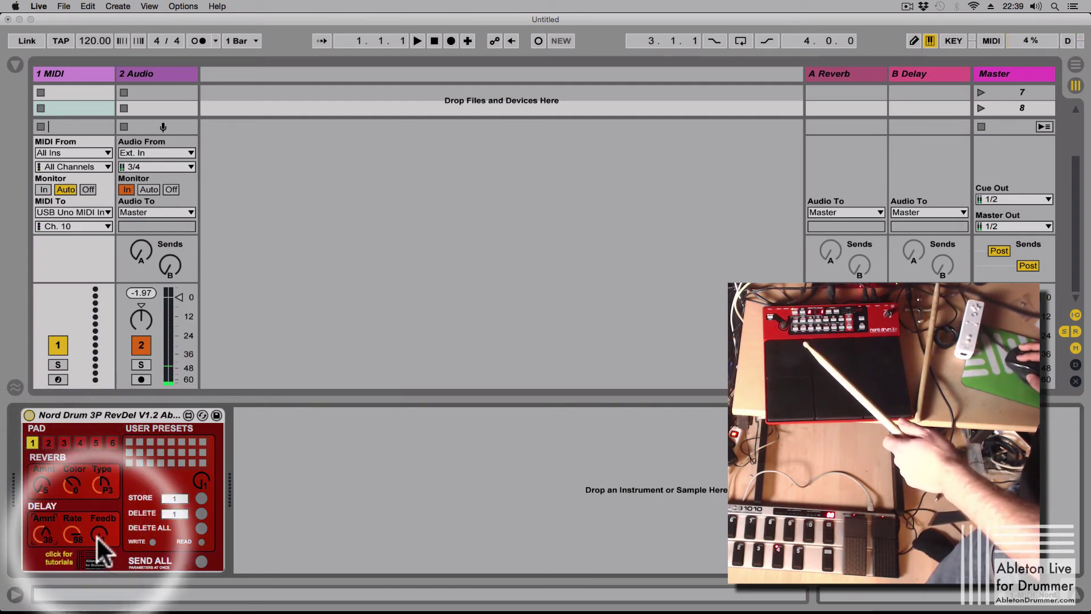
left_click_drag(97, 535, 97, 535)
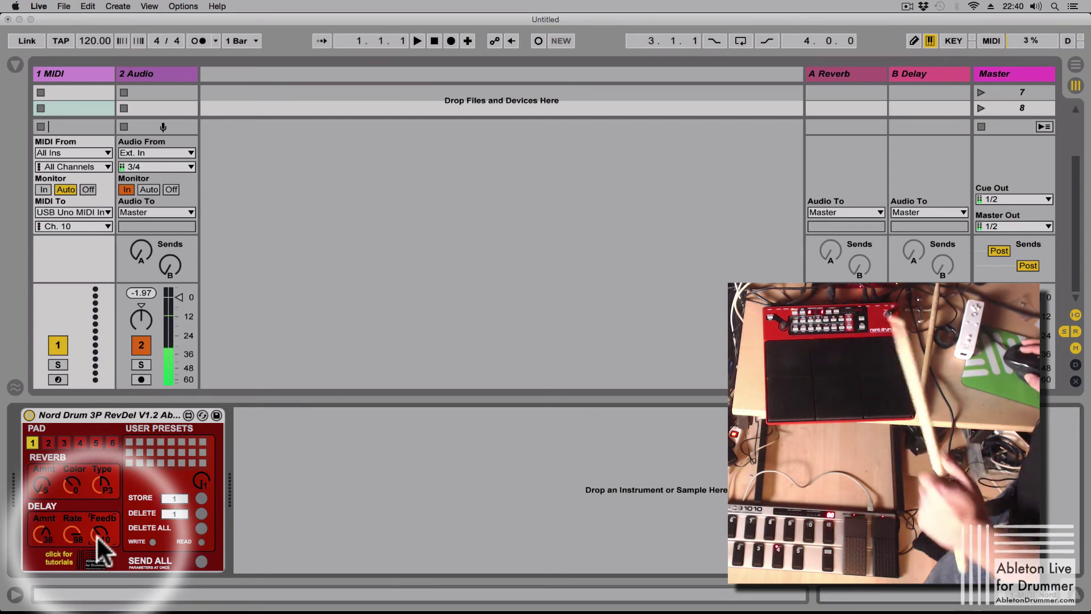
- Map the RevDel Reverb Amnt knob to the foot pedal's CC 27 on channel 1
left_click(644, 177)
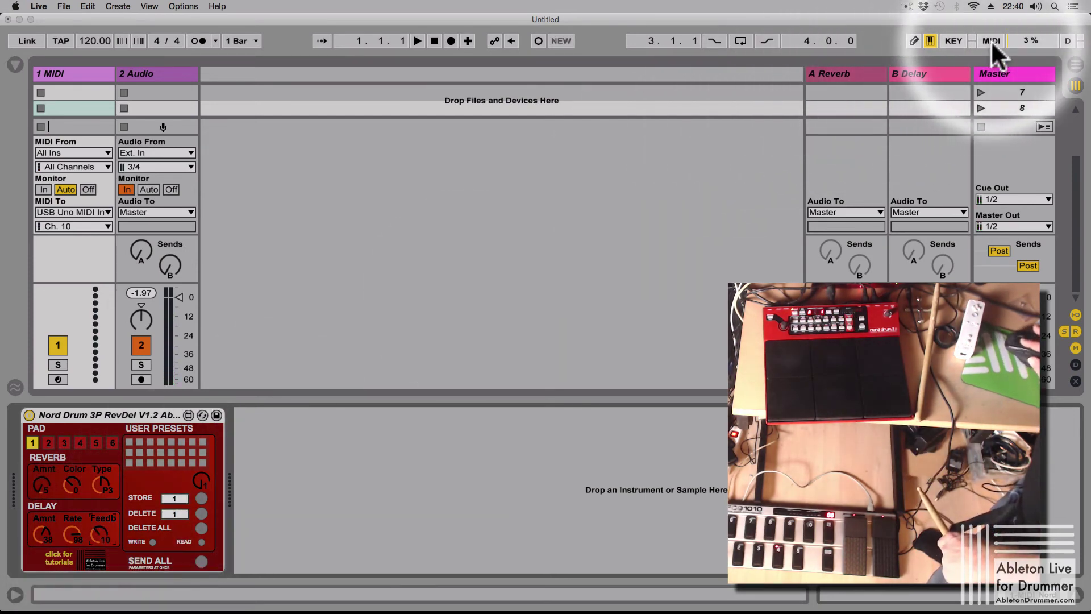
left_click(991, 41)
left_click(40, 519)
left_click(44, 483)
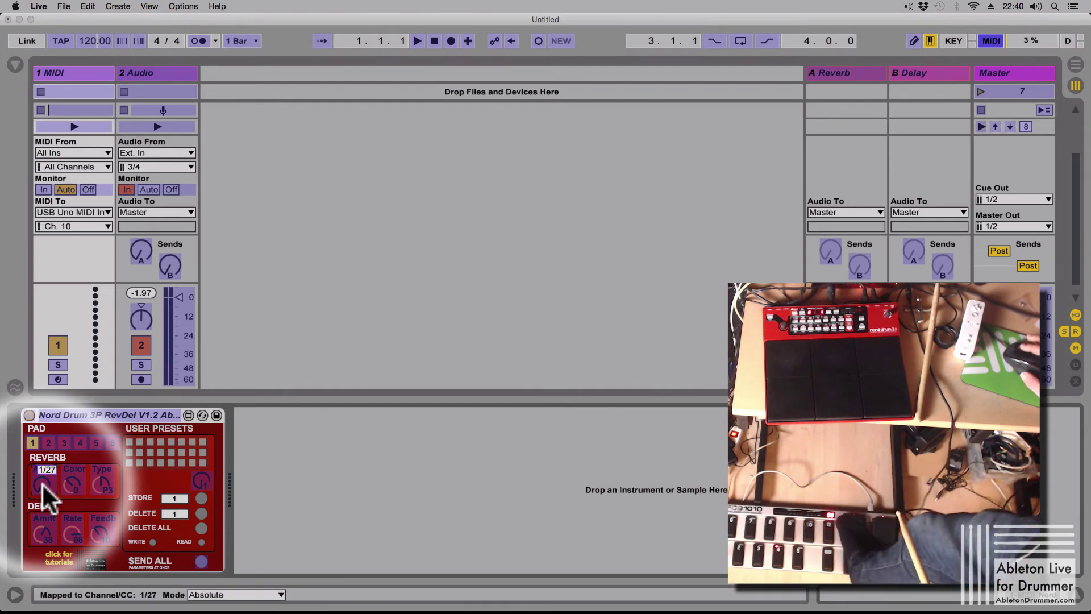
left_click(990, 39)
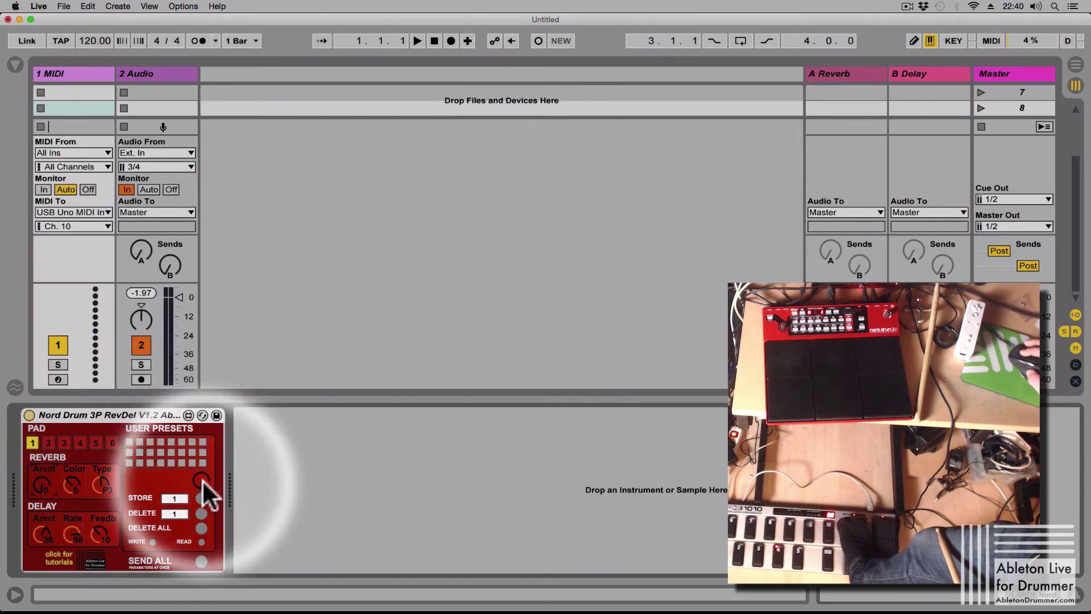
- Set user preset to 8, raise pad 1's reverb to 30 and lower delay rate to 72
mouse_move(202, 479)
left_mouse_down()
mouse_move(203, 438)
mouse_move(205, 509)
mouse_move(202, 481)
left_mouse_up()
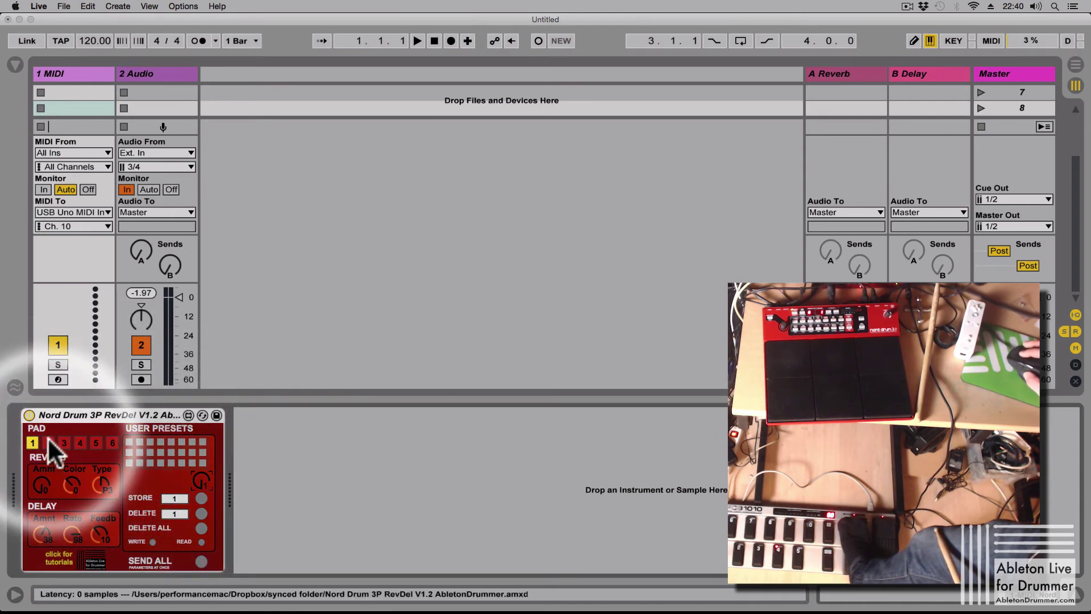
left_click_drag(43, 483, 94, 468)
left_click_drag(72, 533, 74, 541)
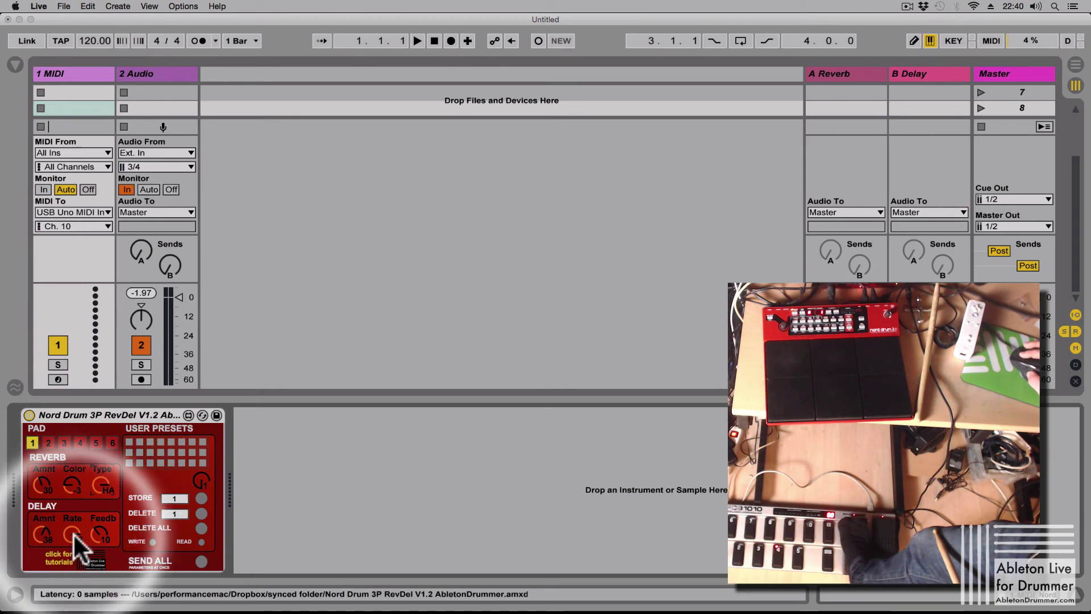
left_click(49, 442)
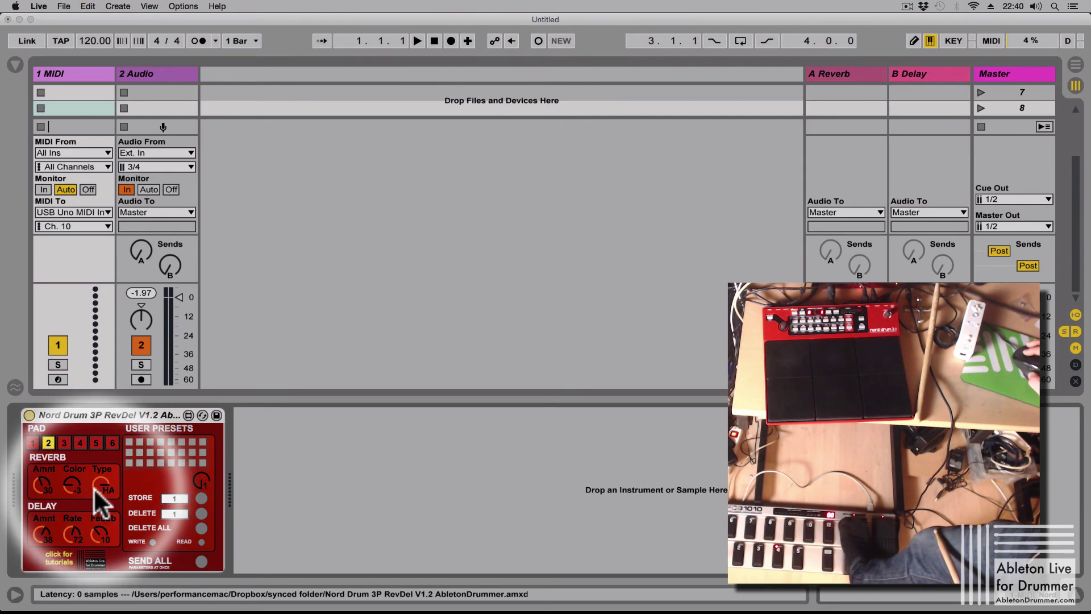
left_click(33, 442)
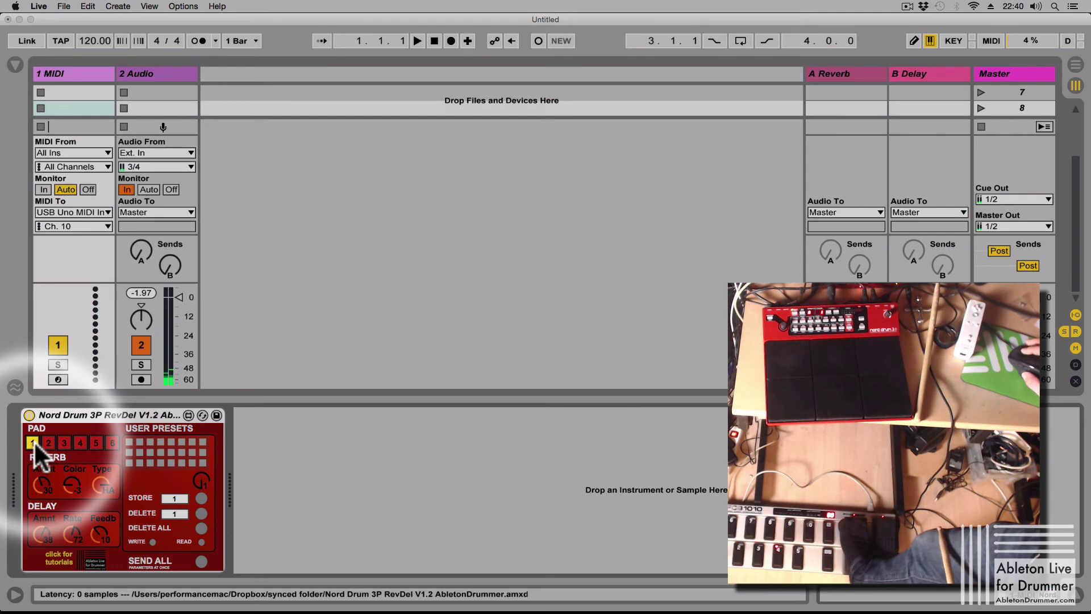
- Send the reverb 30, delay 38, rate 72 settings to pads 2, 3 and 4 with SEND ALL, then select pad 5
left_click(49, 439)
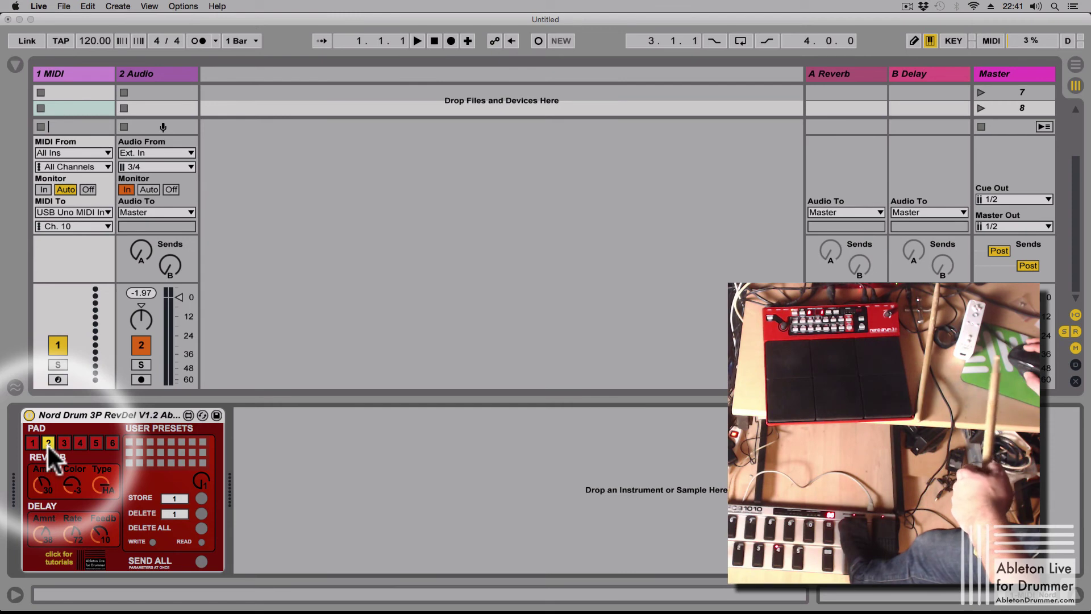
left_click(202, 561)
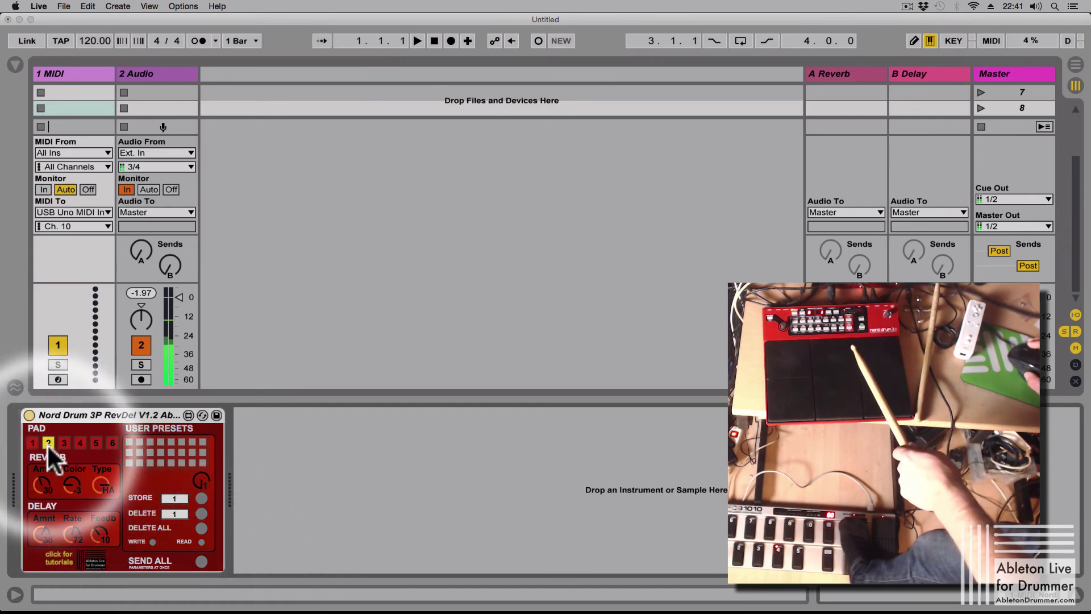
left_click(63, 442)
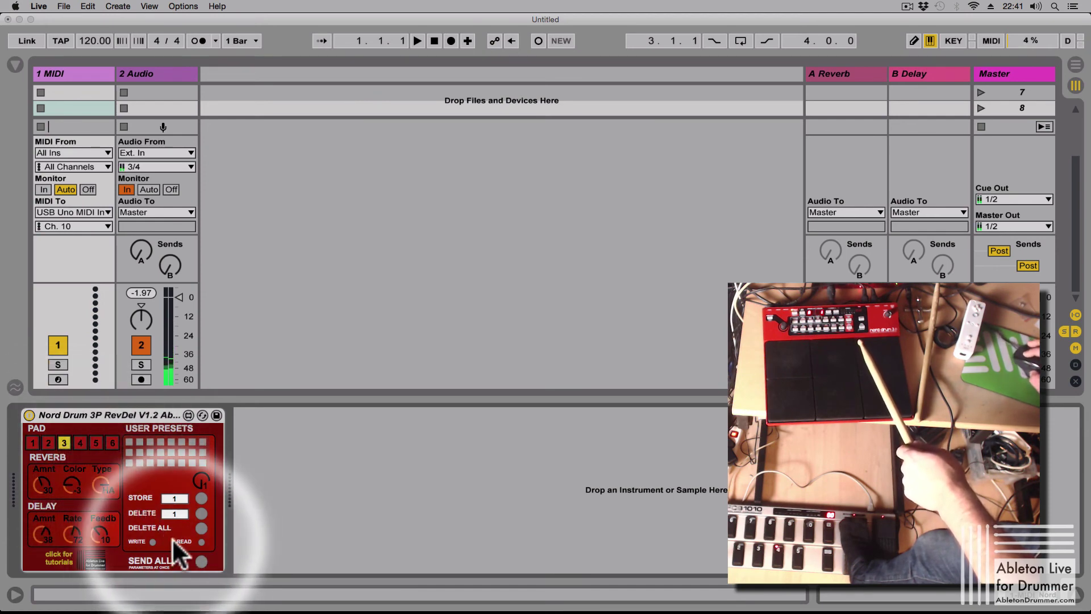
left_click(201, 561)
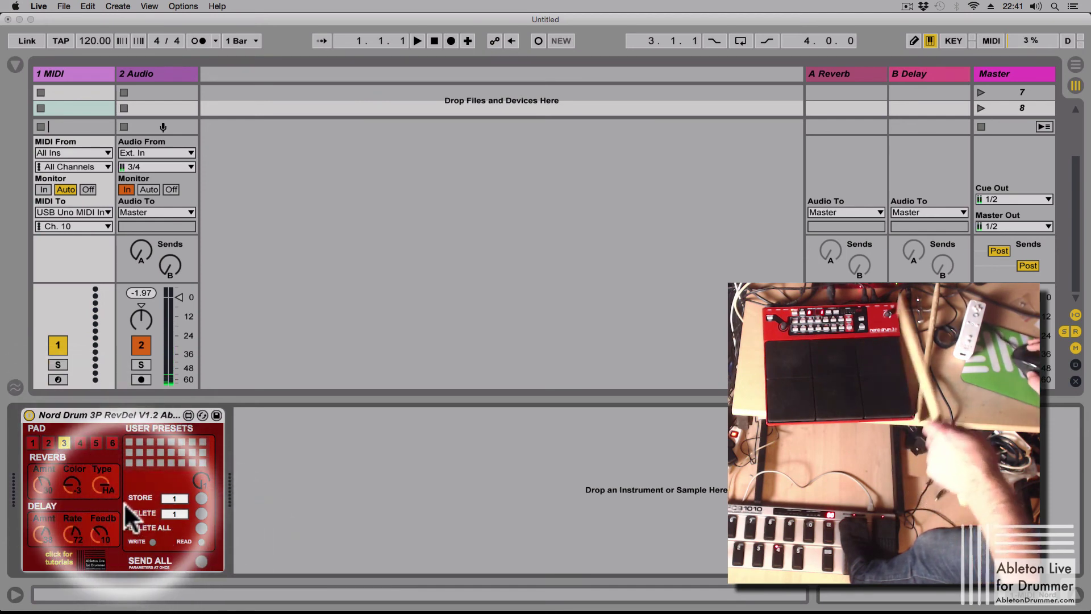
left_click(80, 444)
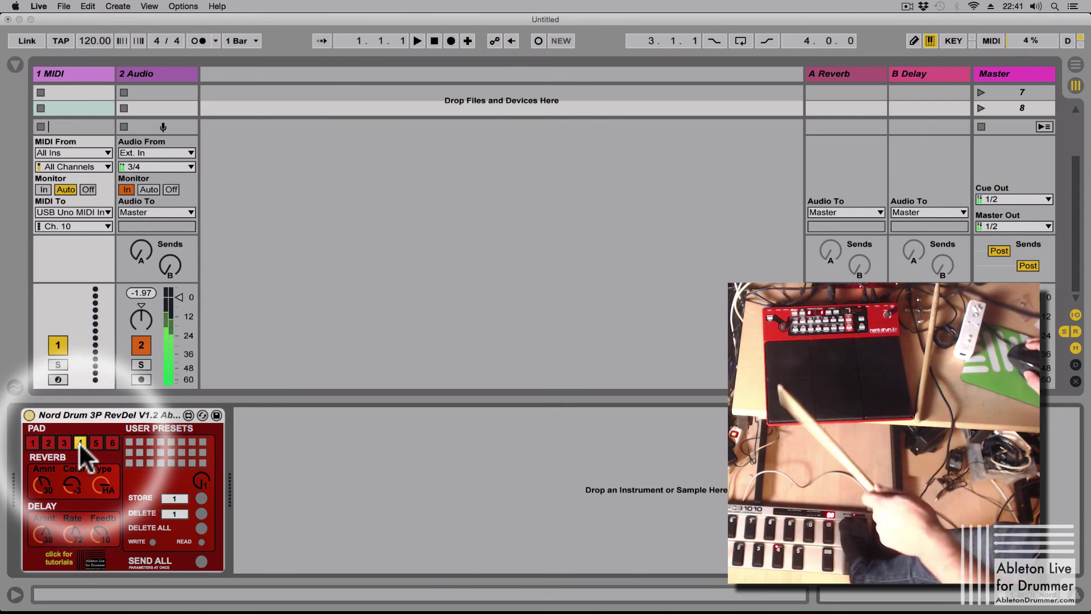
left_click(189, 542)
left_click(201, 559)
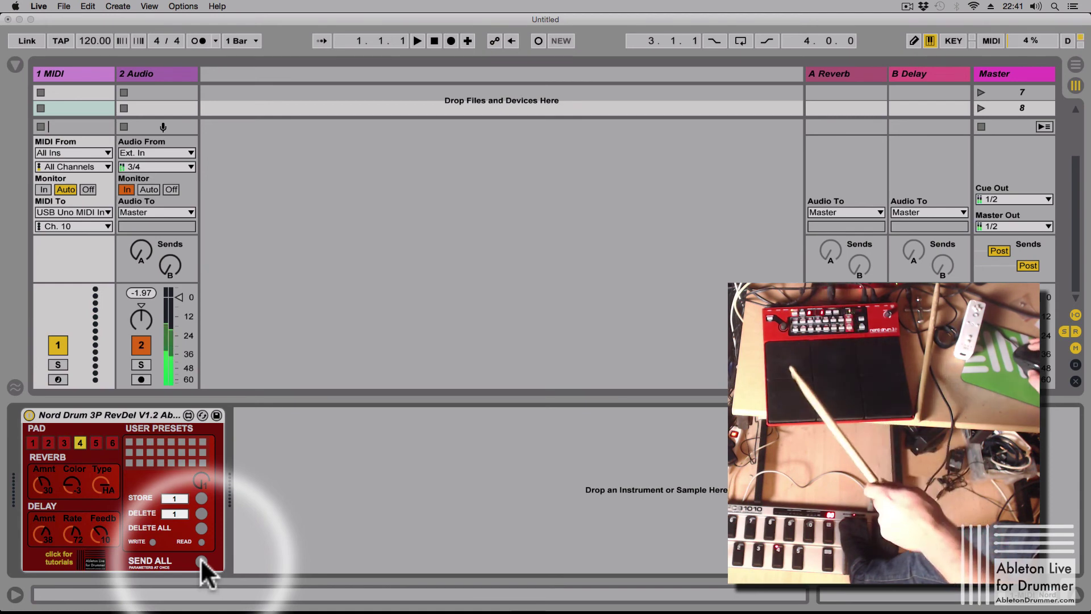
left_click(95, 438)
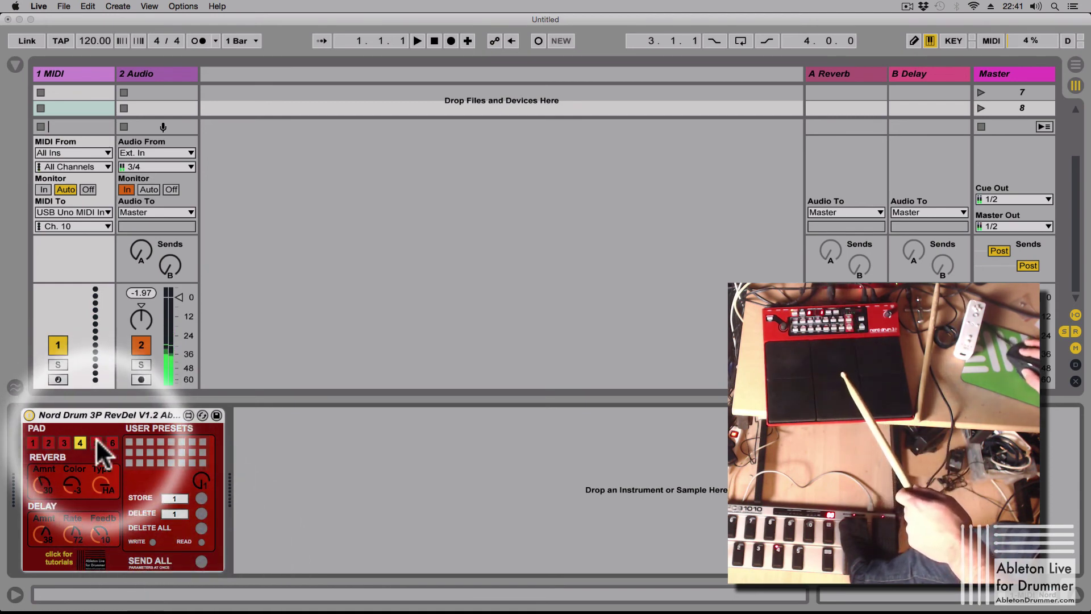